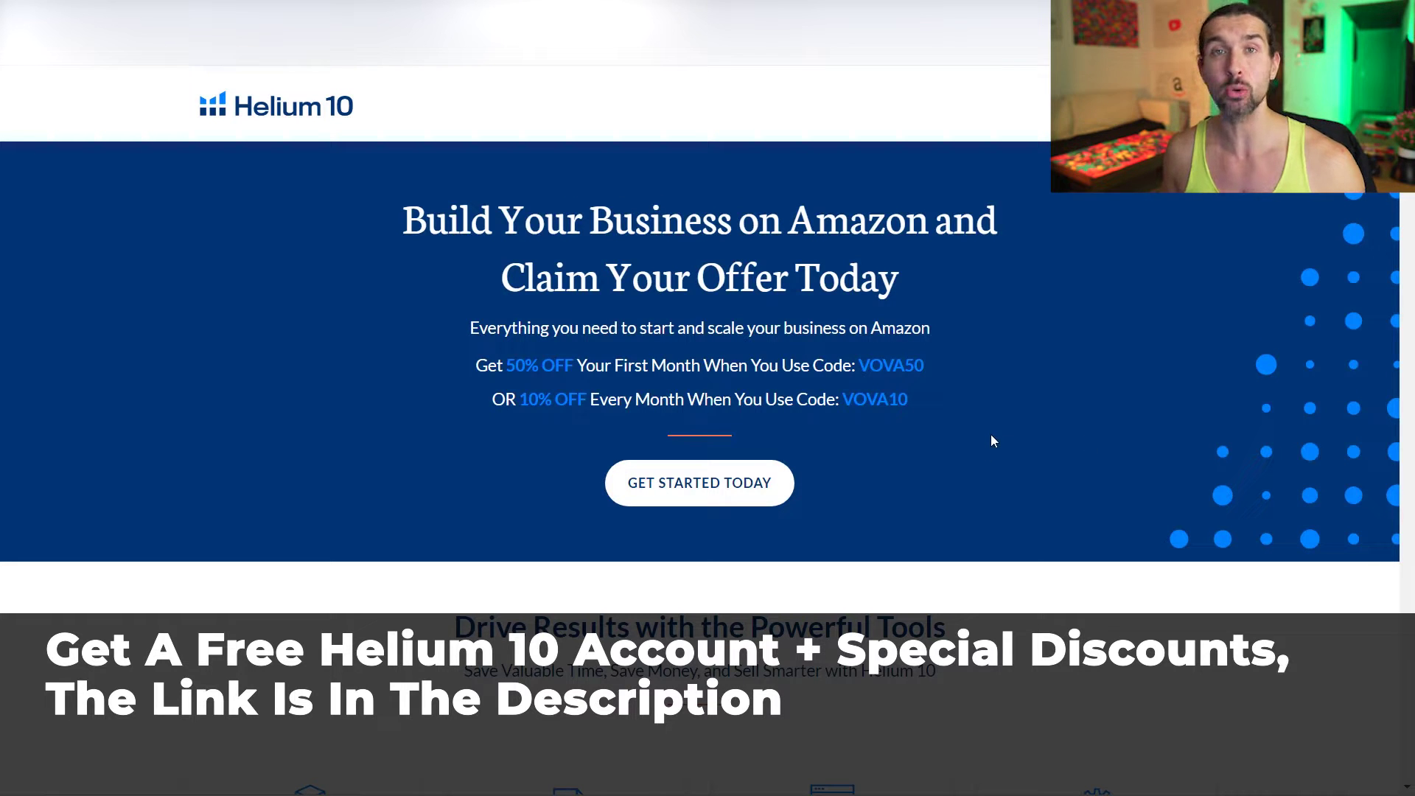
- Highlight the 50% off first-month and 10% off monthly discount codes on the offer page
drag(860, 366, 930, 363)
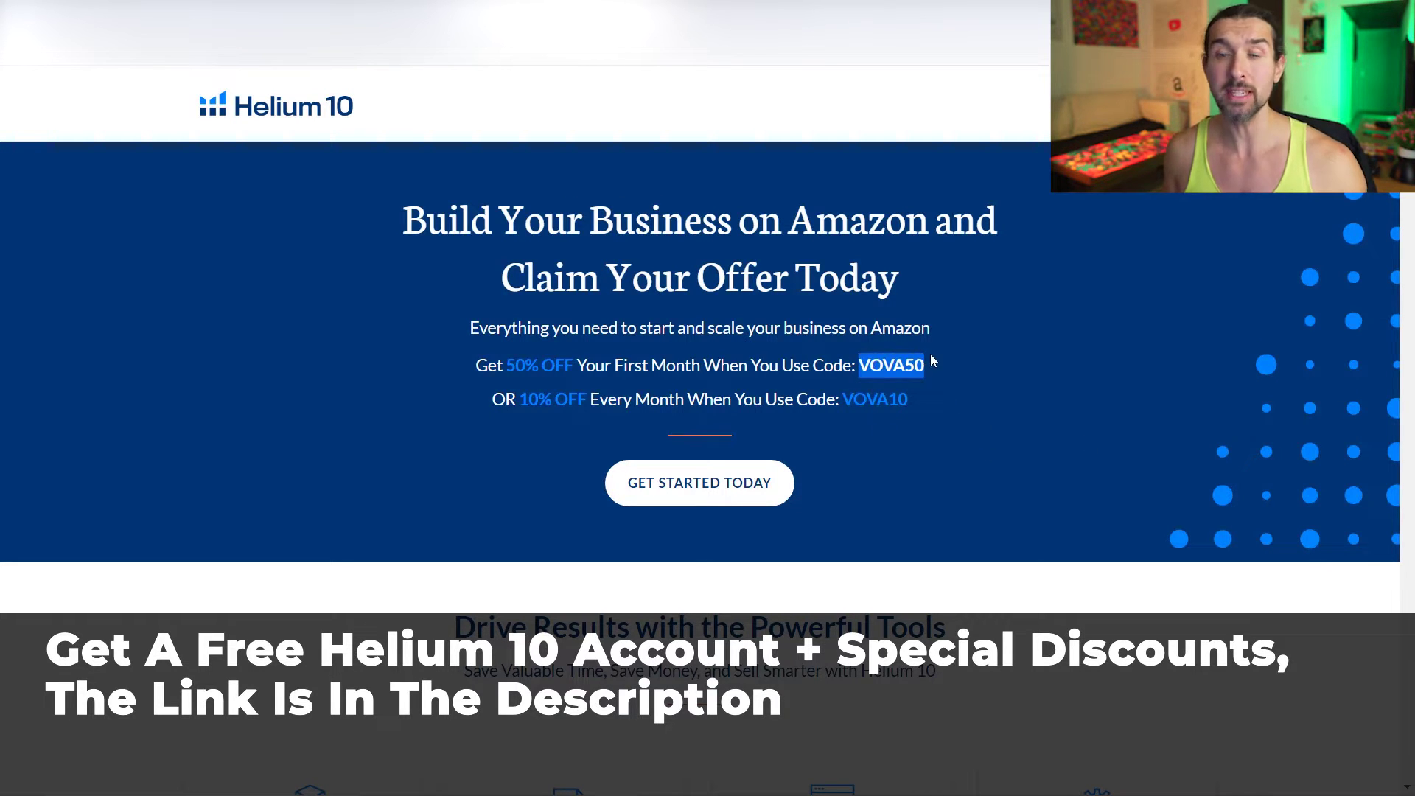
click(930, 357)
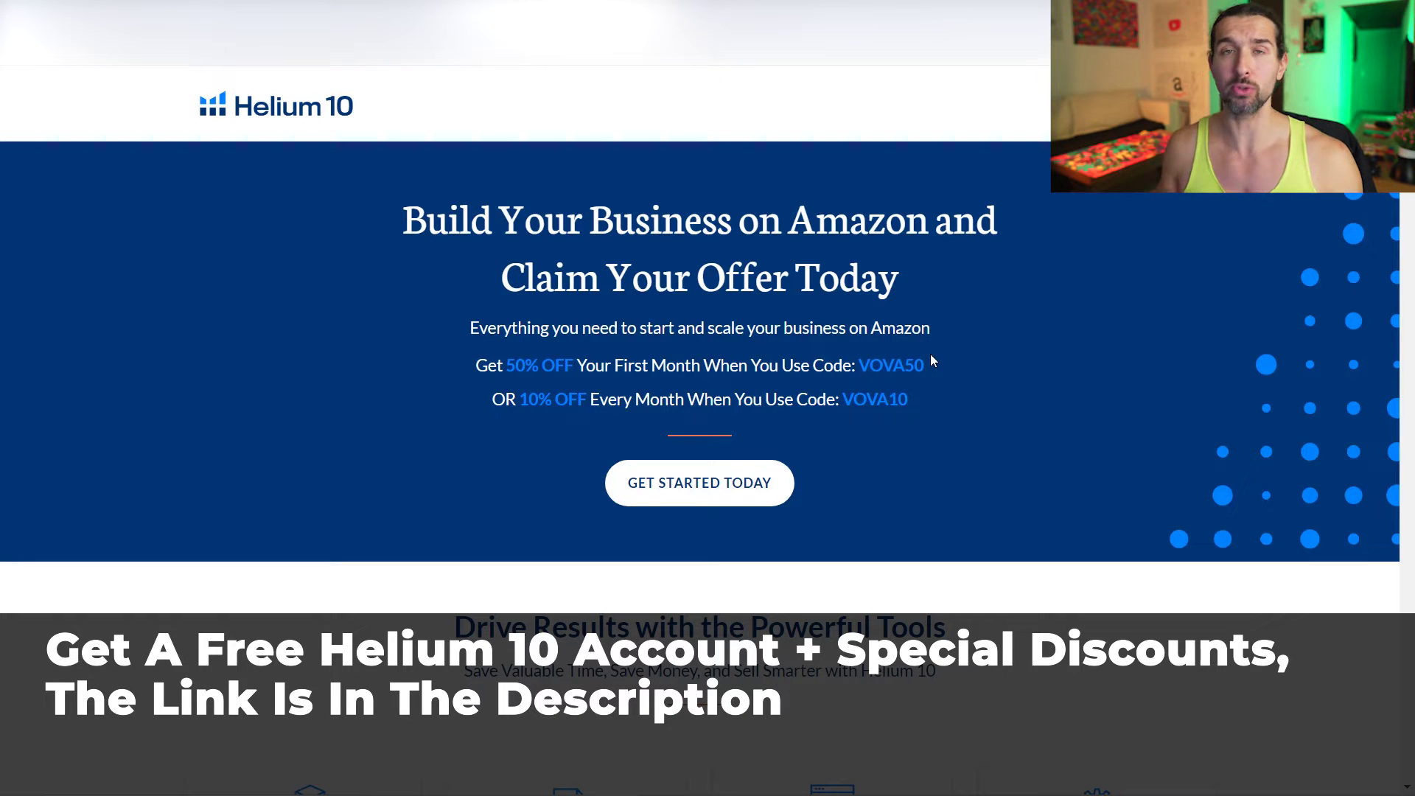
drag(842, 399, 910, 408)
click(922, 408)
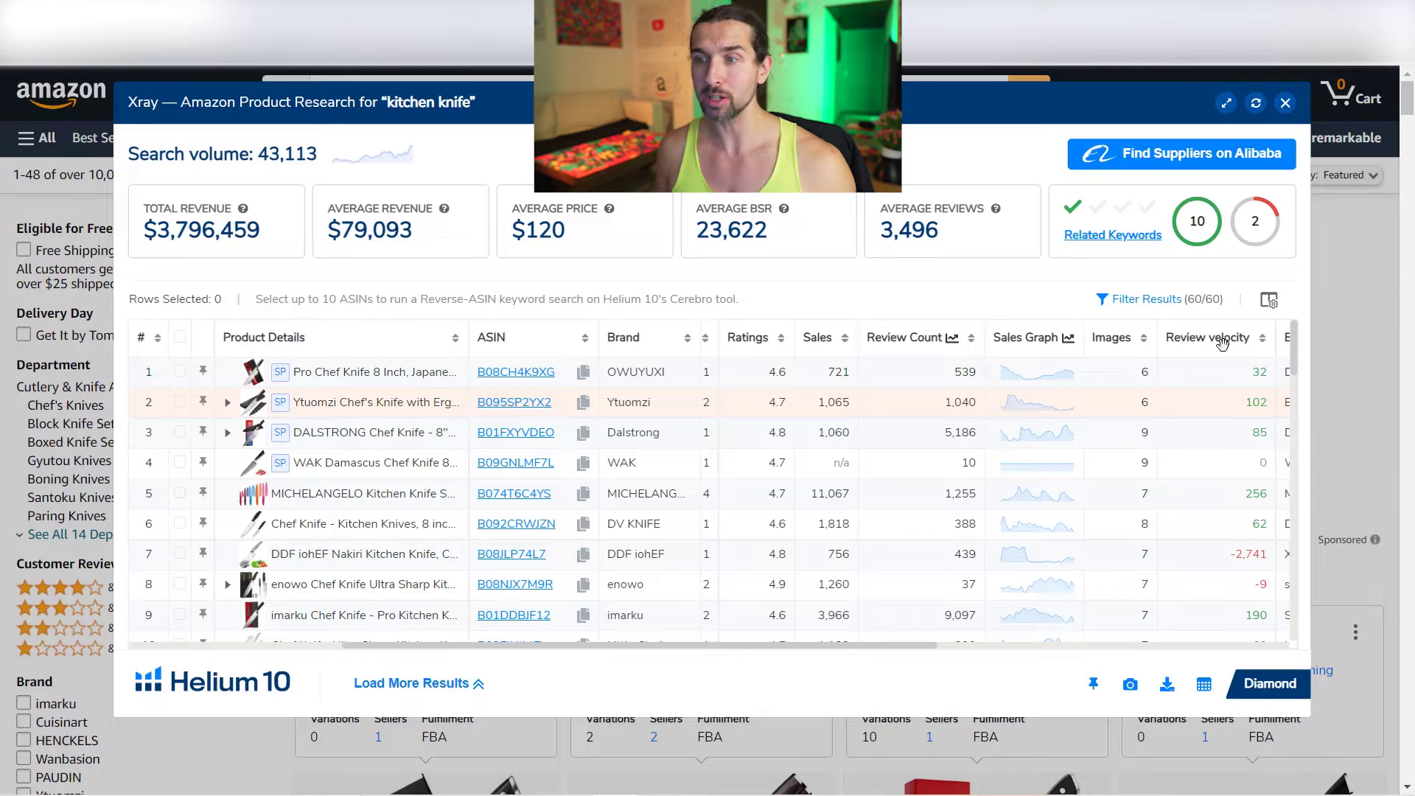
mouse_move(1243, 337)
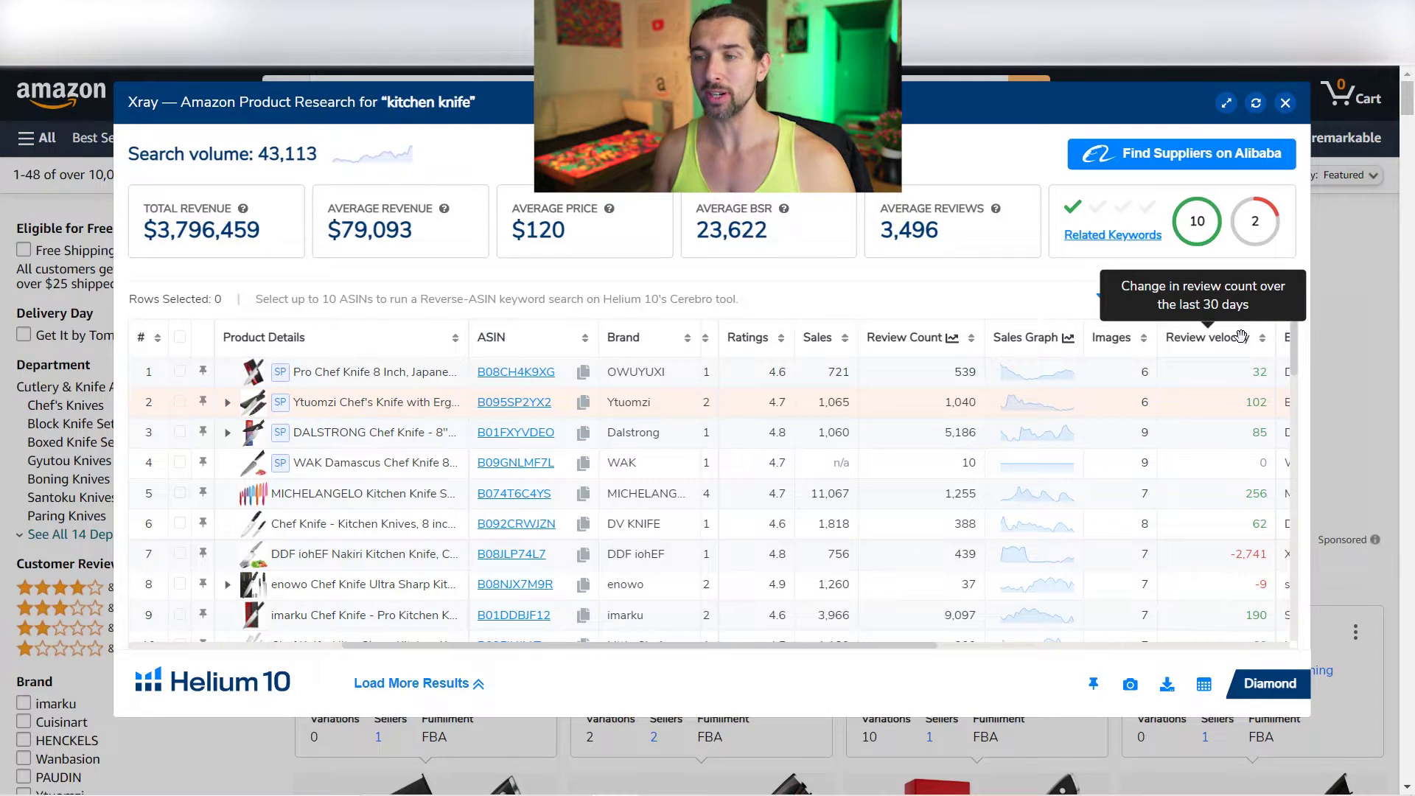
drag(1246, 498, 1270, 505)
click(1255, 490)
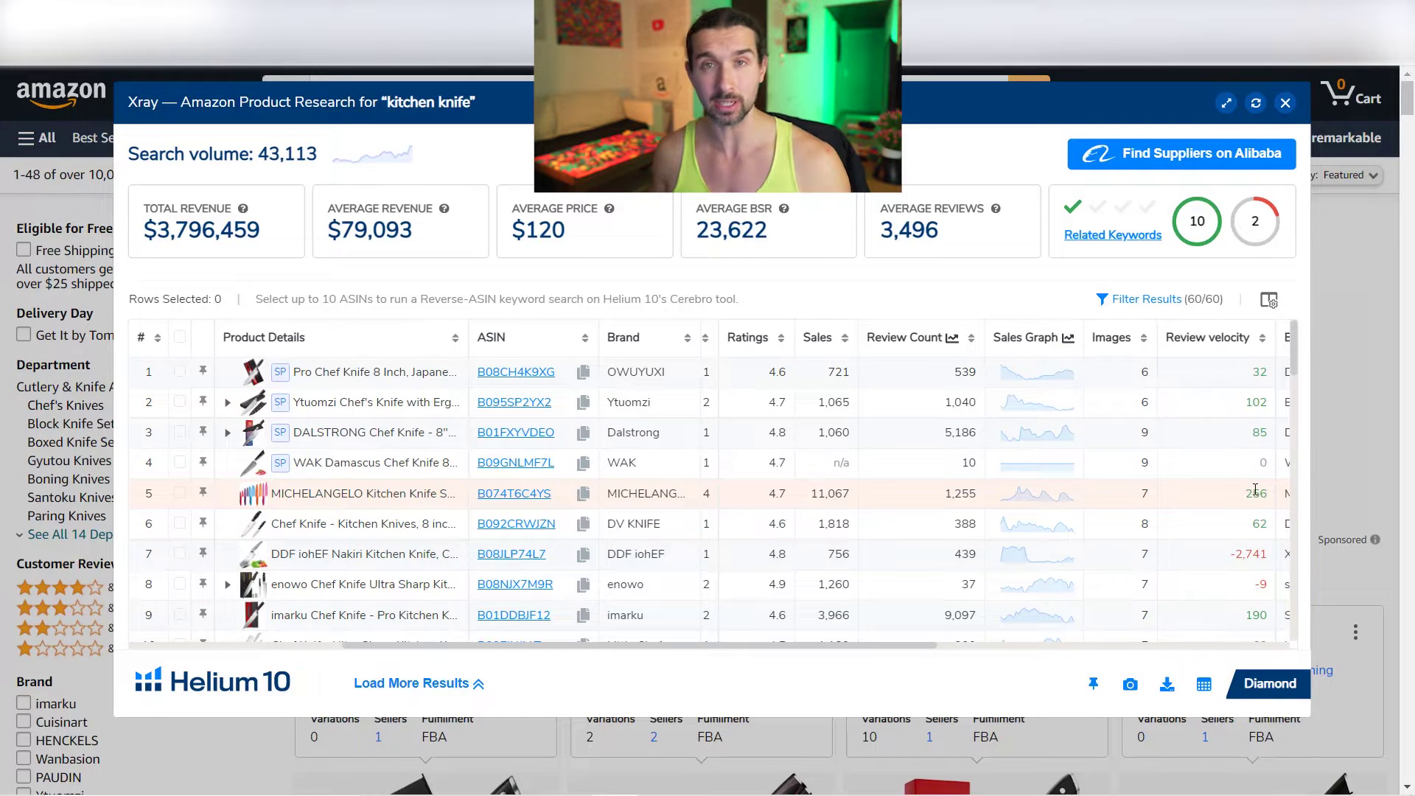
double_click(829, 495)
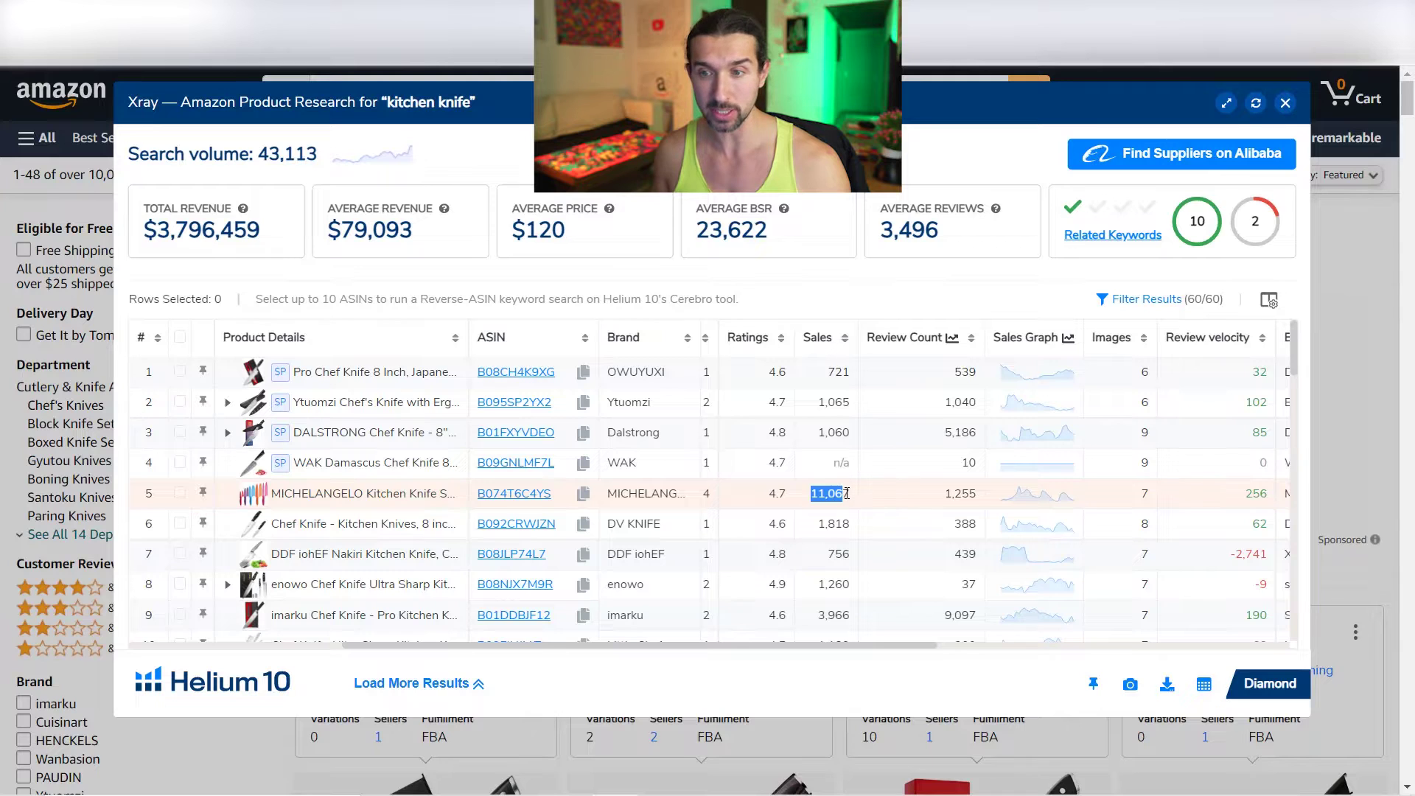
click(847, 493)
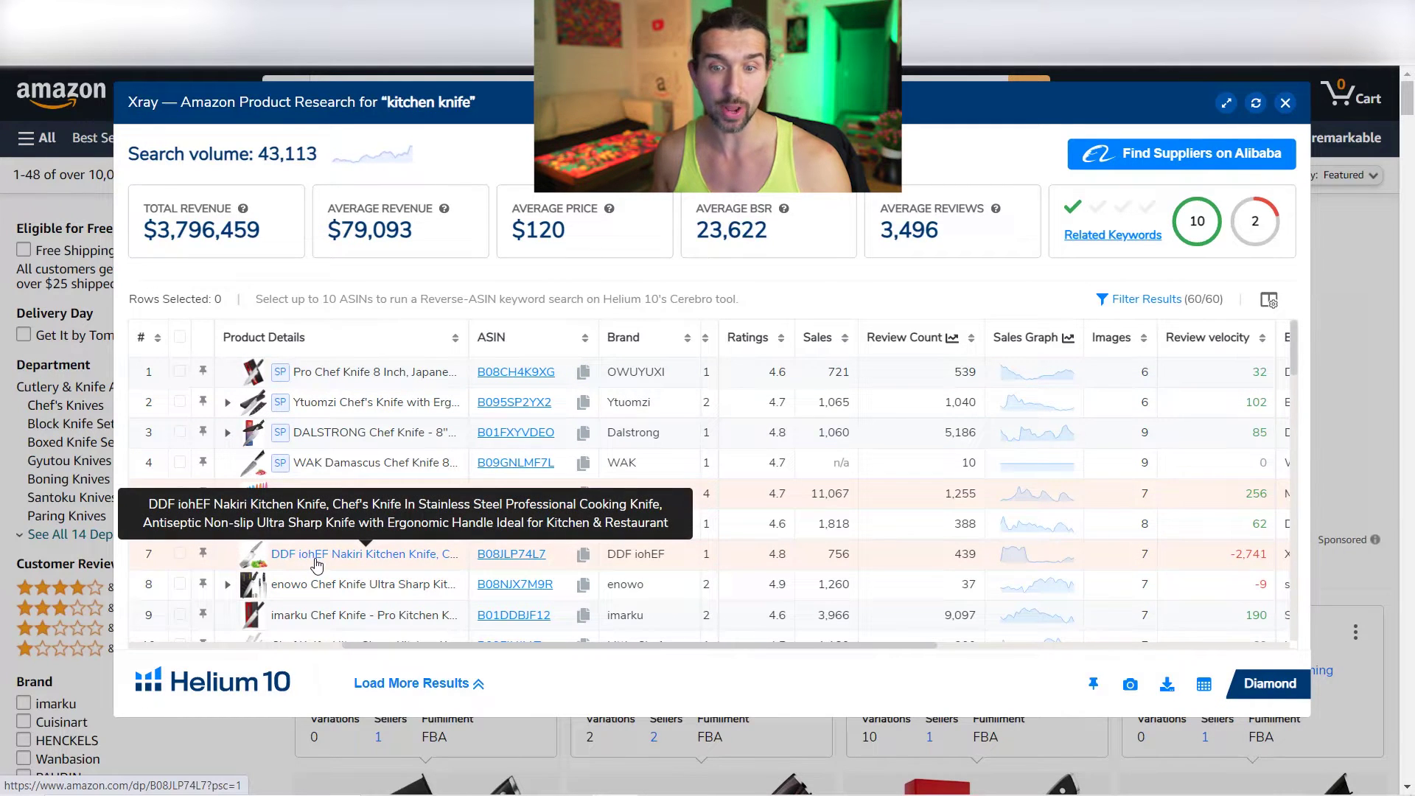
drag(1231, 554, 1266, 556)
click(1251, 558)
click(1258, 560)
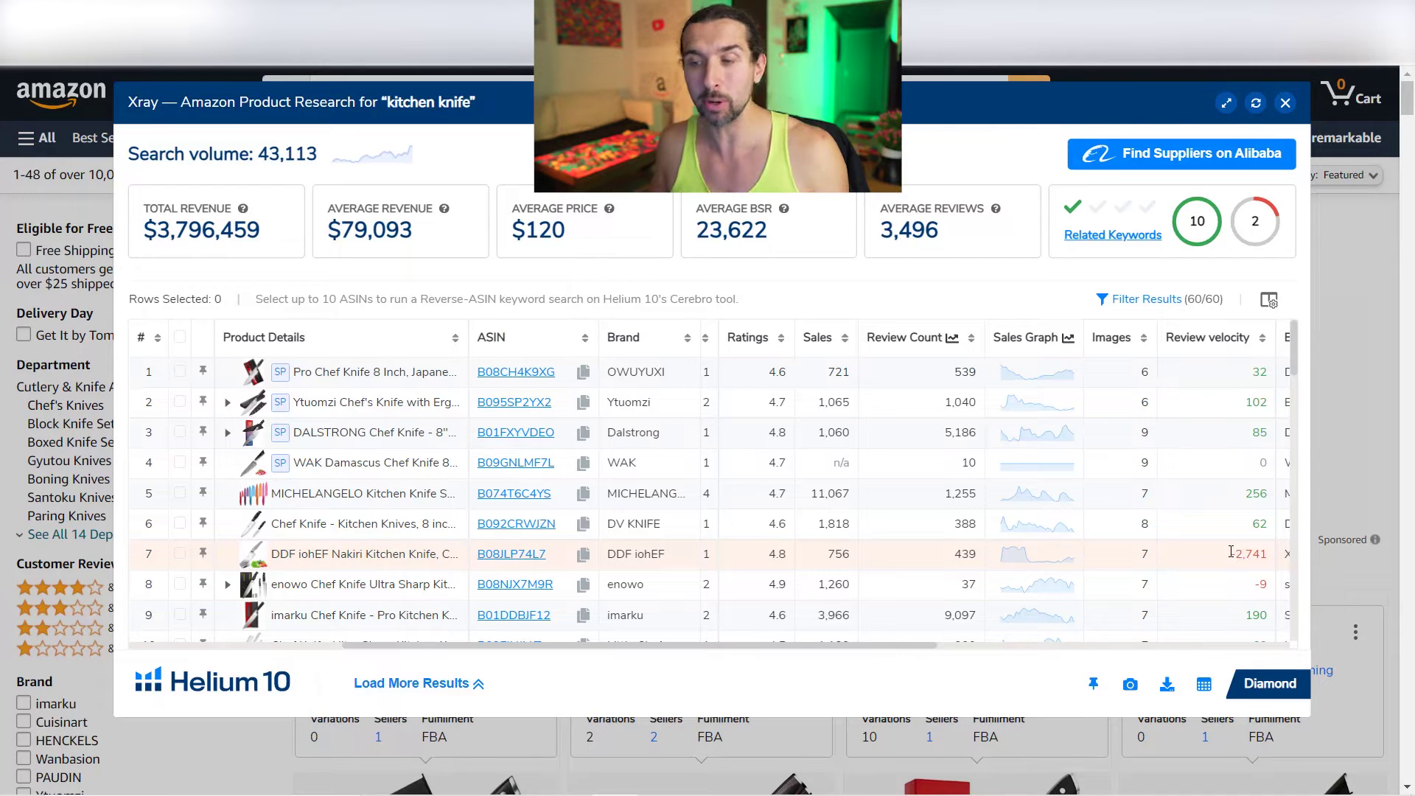
drag(1235, 552, 1270, 561)
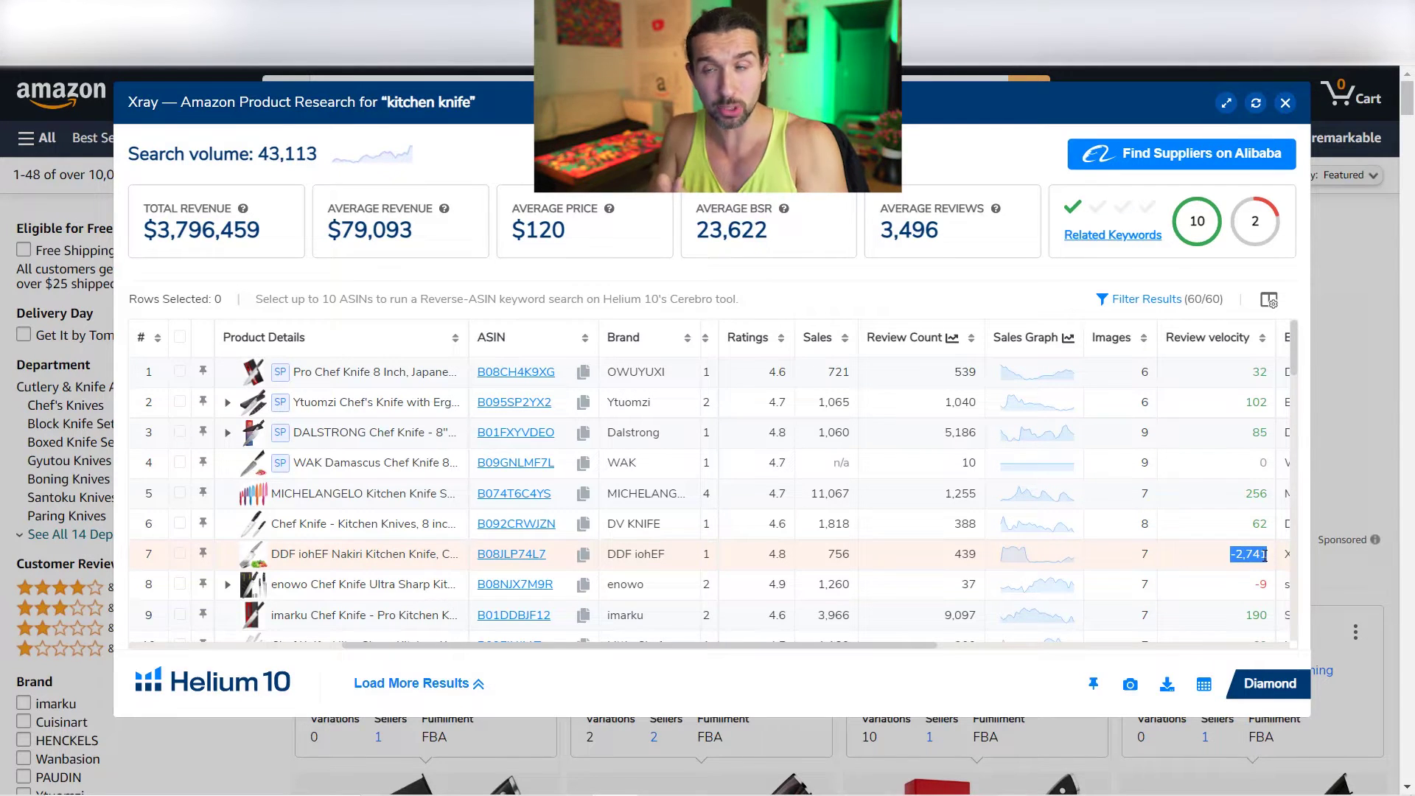
click(1253, 491)
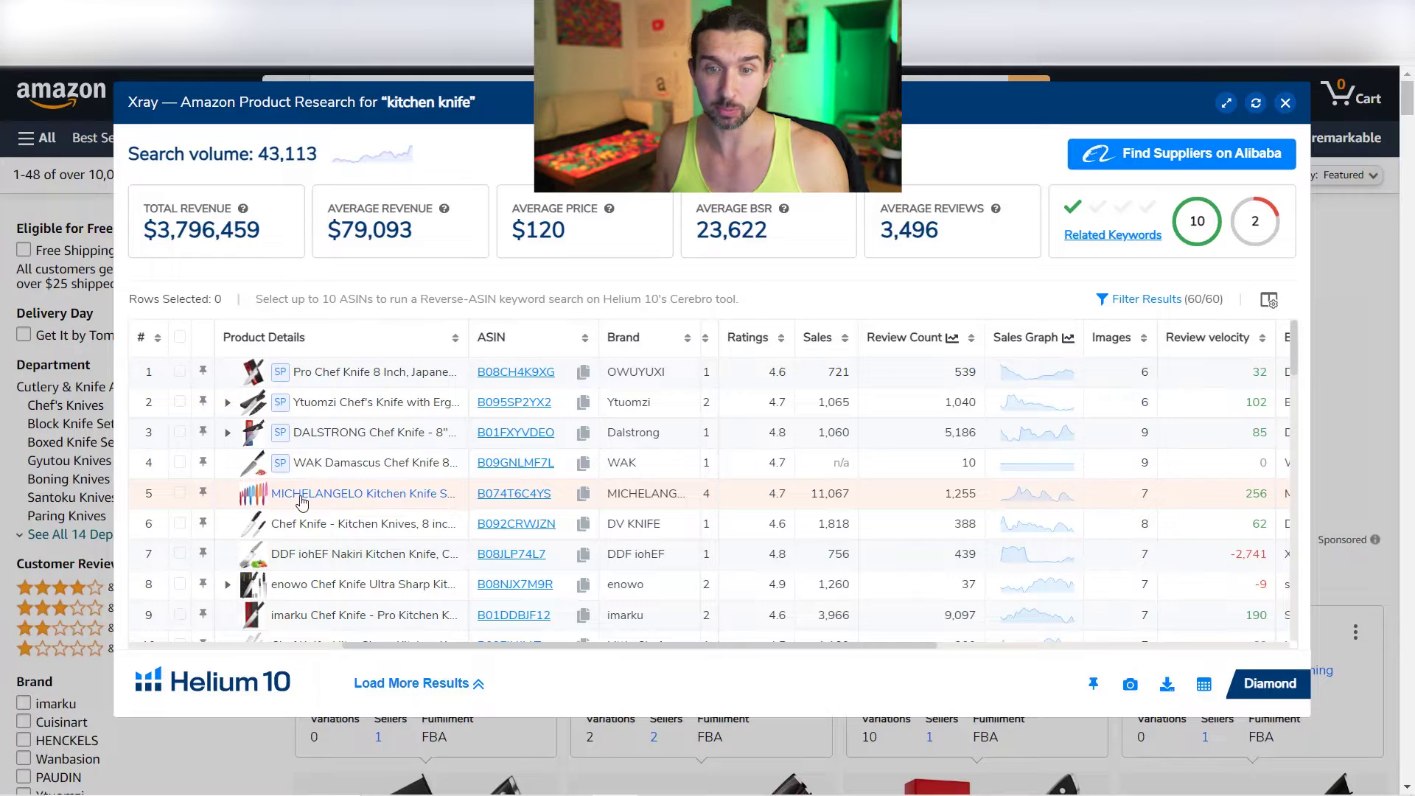
- Highlight the MICHELANGELO set's row 5 sales of 11,067 and review velocity of 256
drag(818, 493, 833, 499)
click(833, 499)
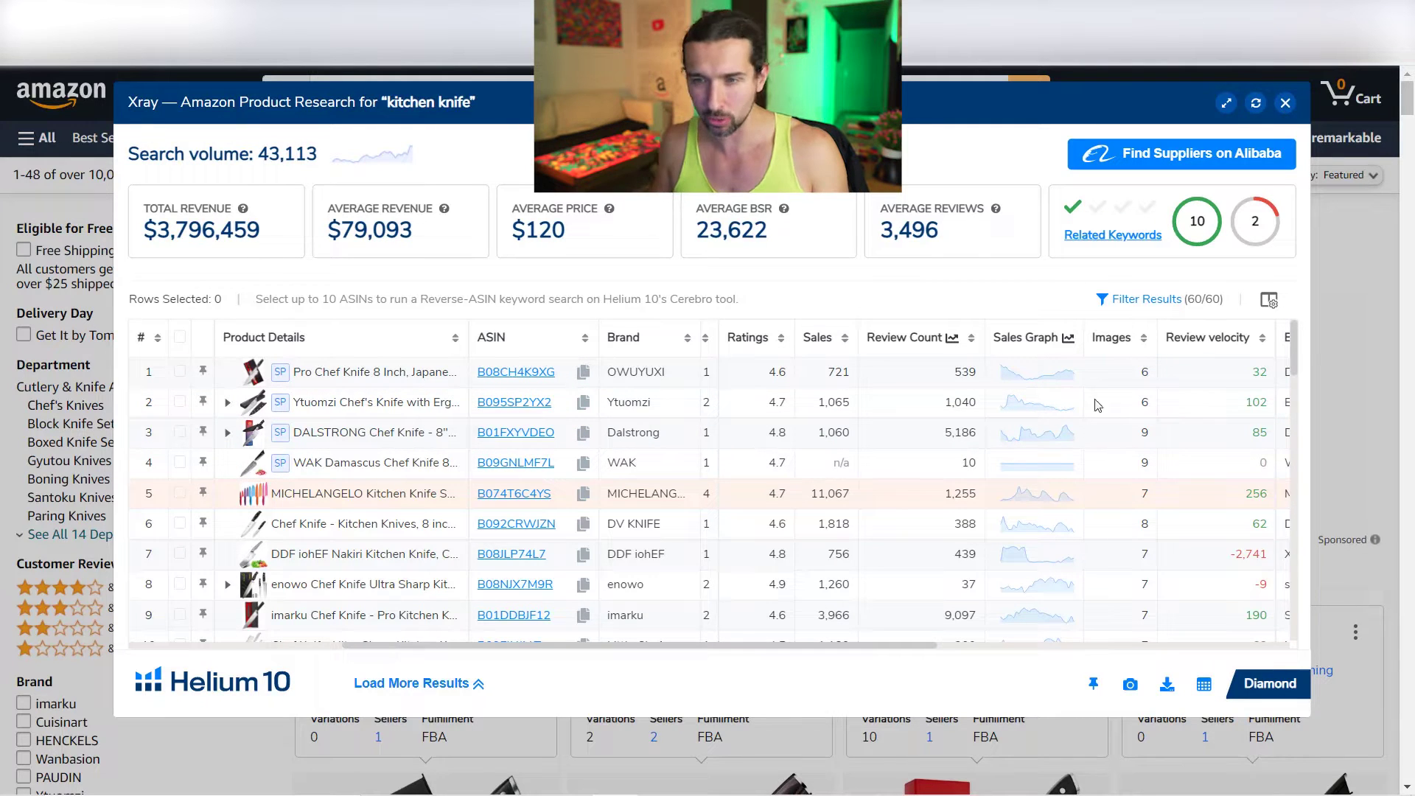
double_click(829, 494)
drag(1241, 494, 1266, 495)
click(1255, 491)
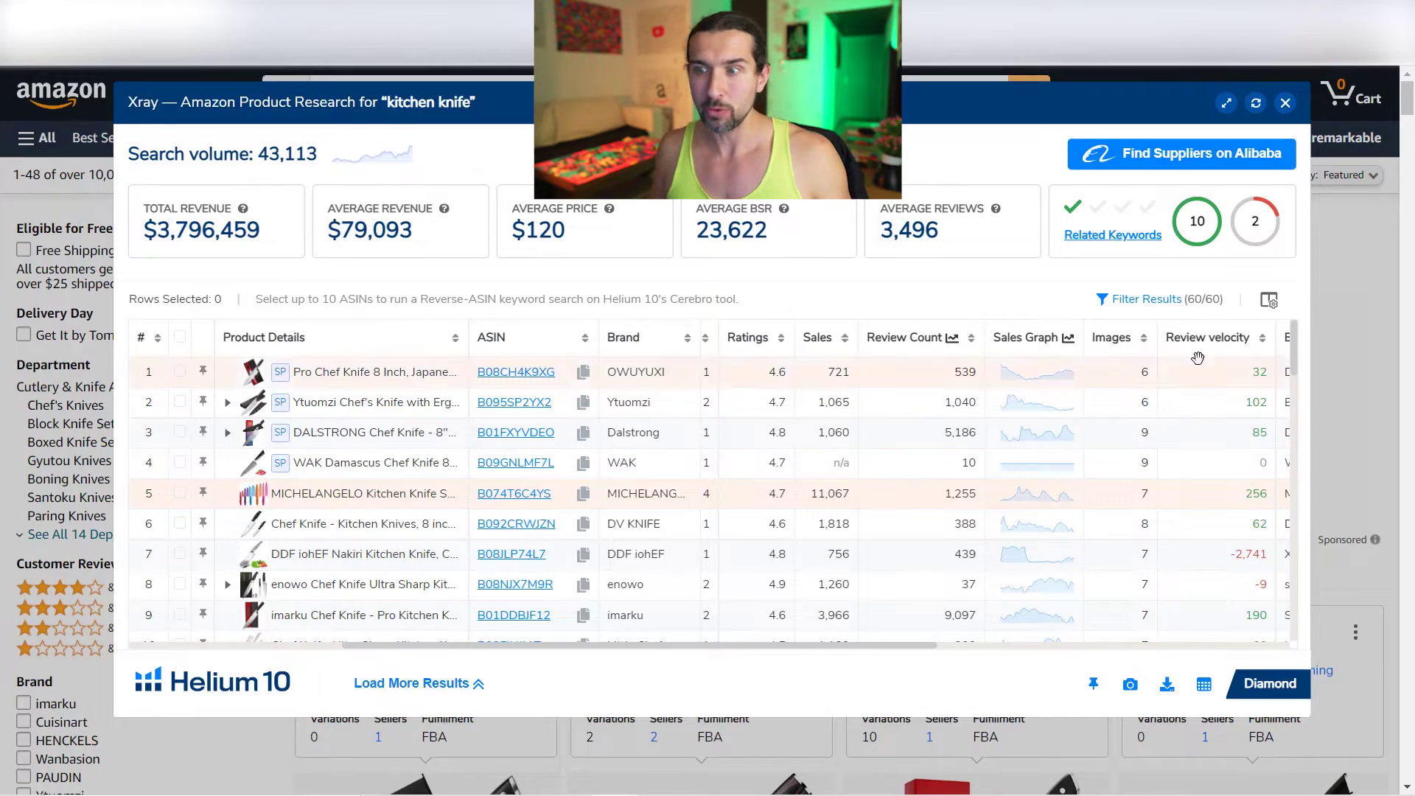
- Close Xray, scroll the kitchen knife results and back up, and launch Helium 10
click(1286, 105)
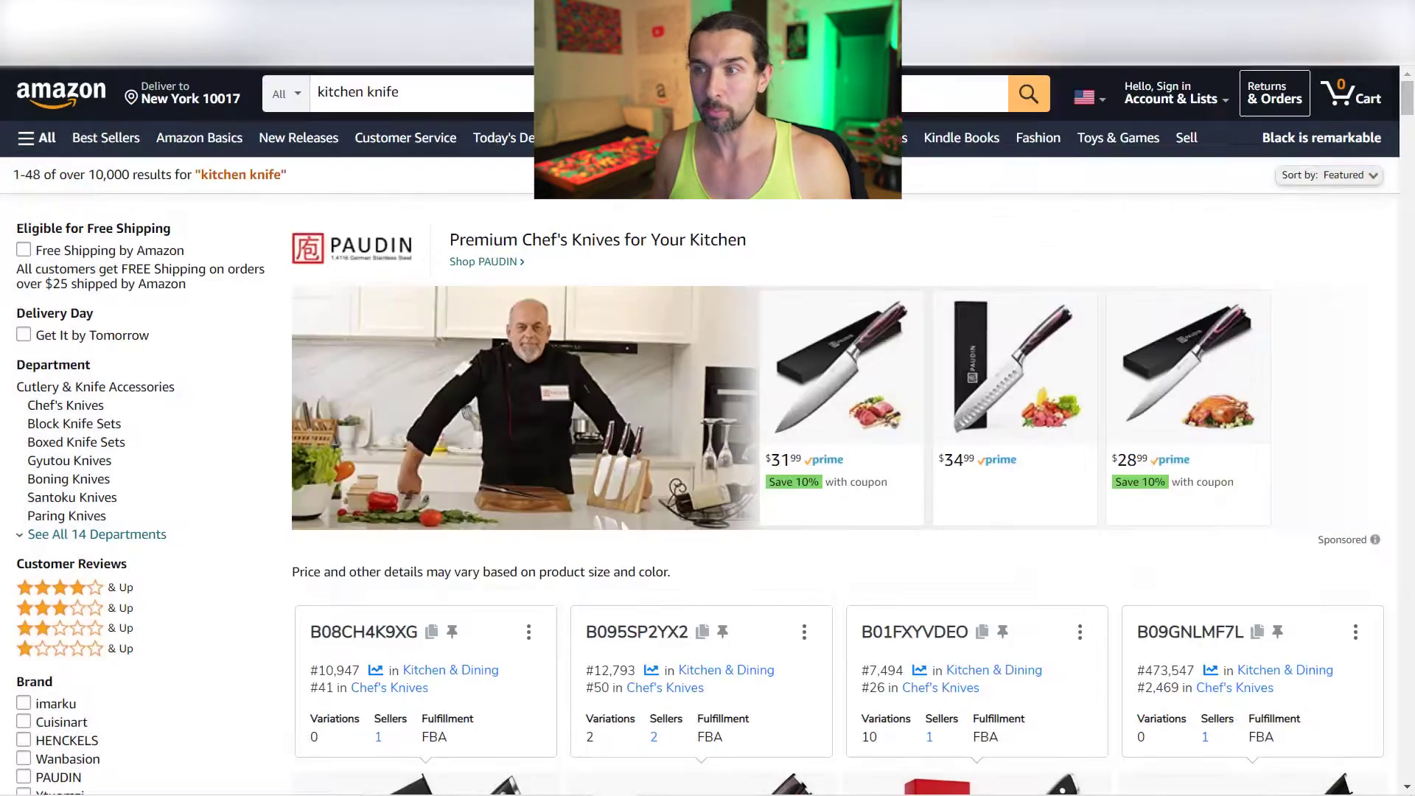
mouse_move(1406, 98)
mouse_down()
mouse_move(1406, 140)
mouse_move(1406, 98)
mouse_up()
scroll(1406, 98, down, 20)
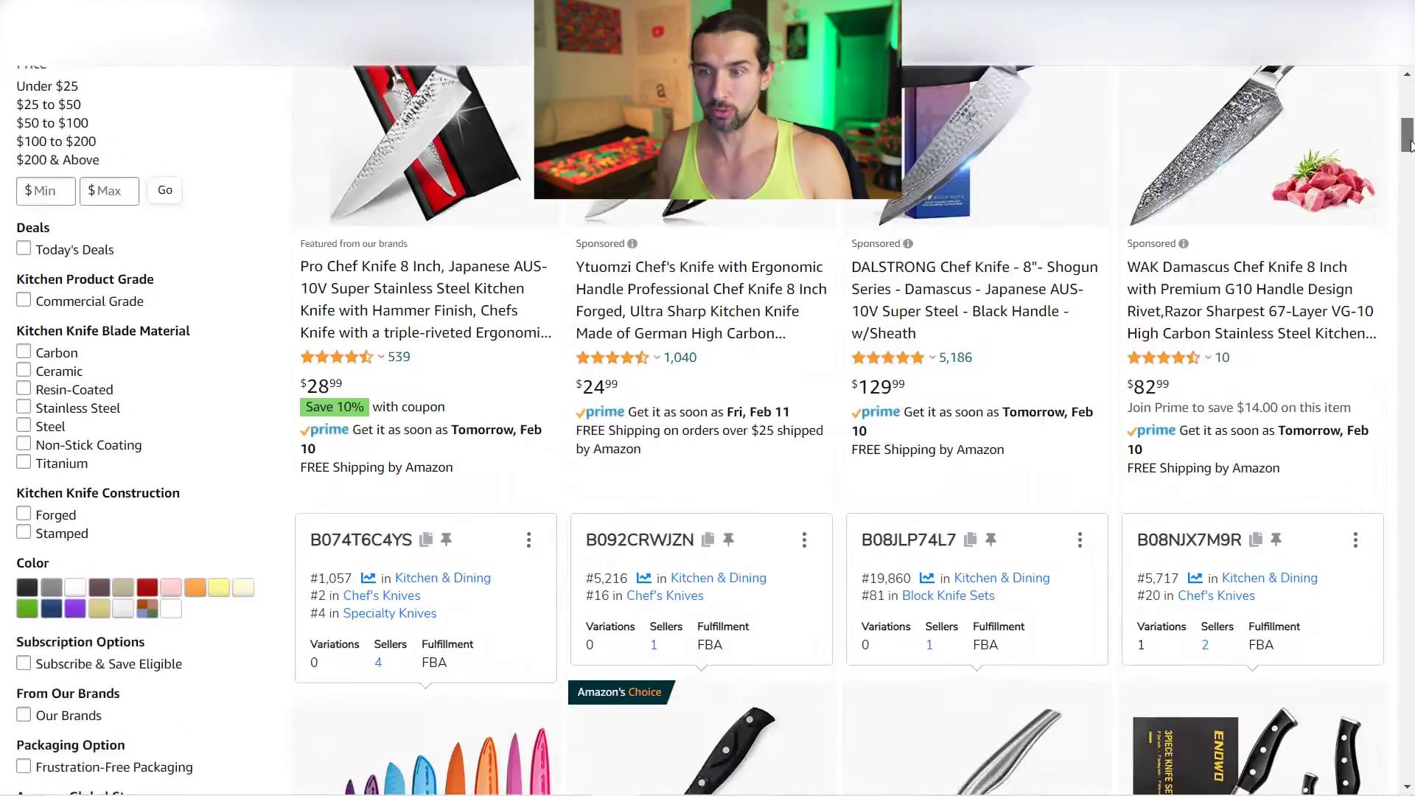
scroll(1409, 103, up, 12)
scroll(1409, 104, up, 10)
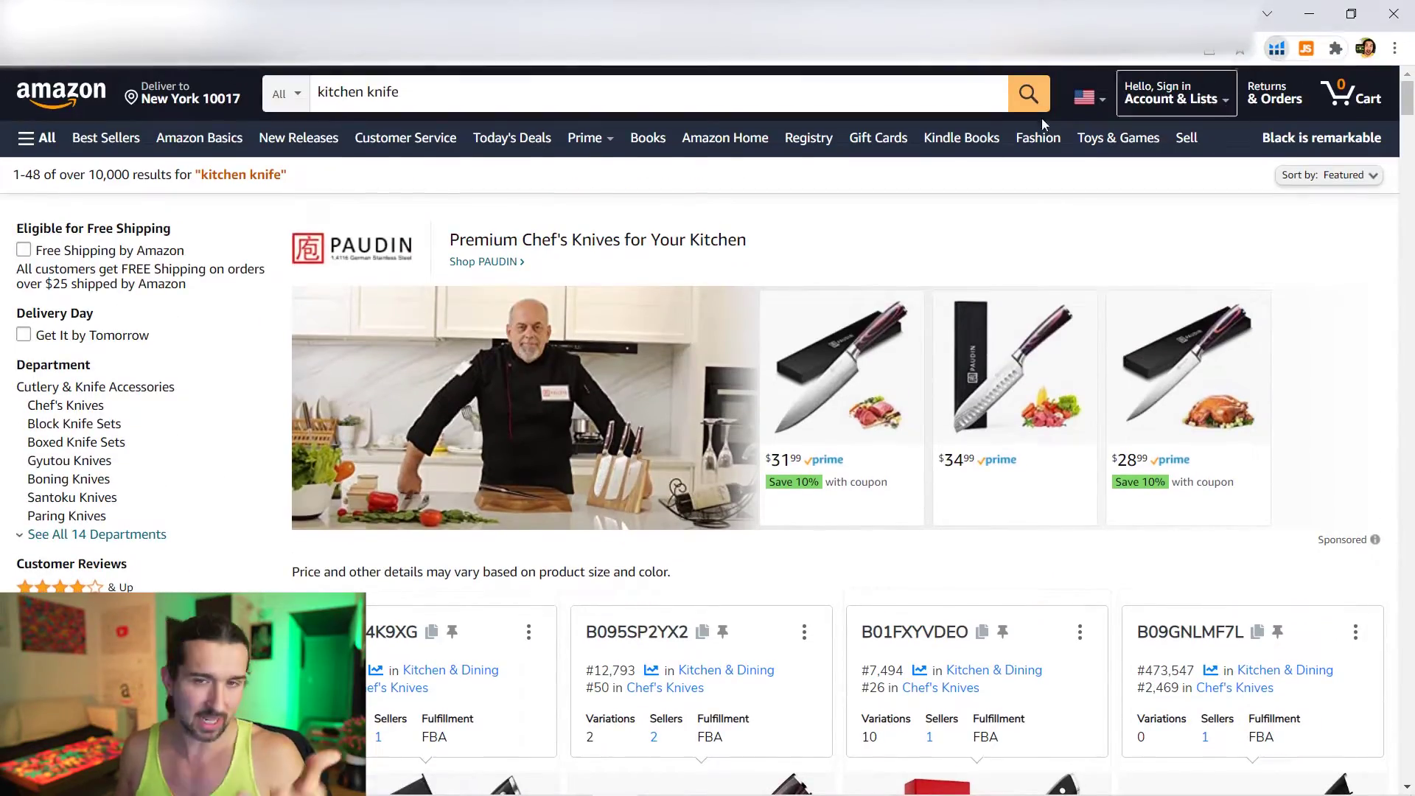
click(1277, 48)
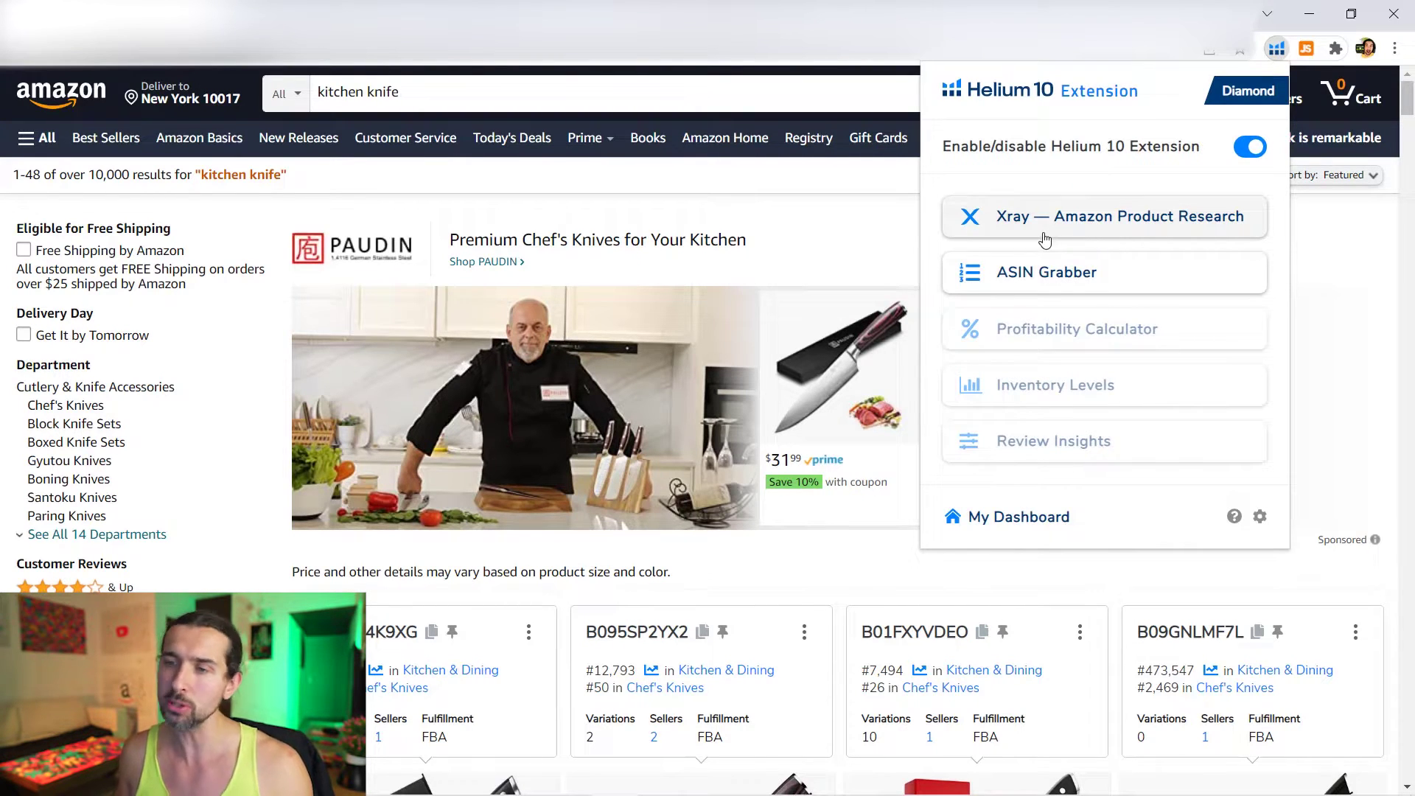
- Choose 'Xray — Amazon Product Research' from the Helium 10 popup
click(1021, 223)
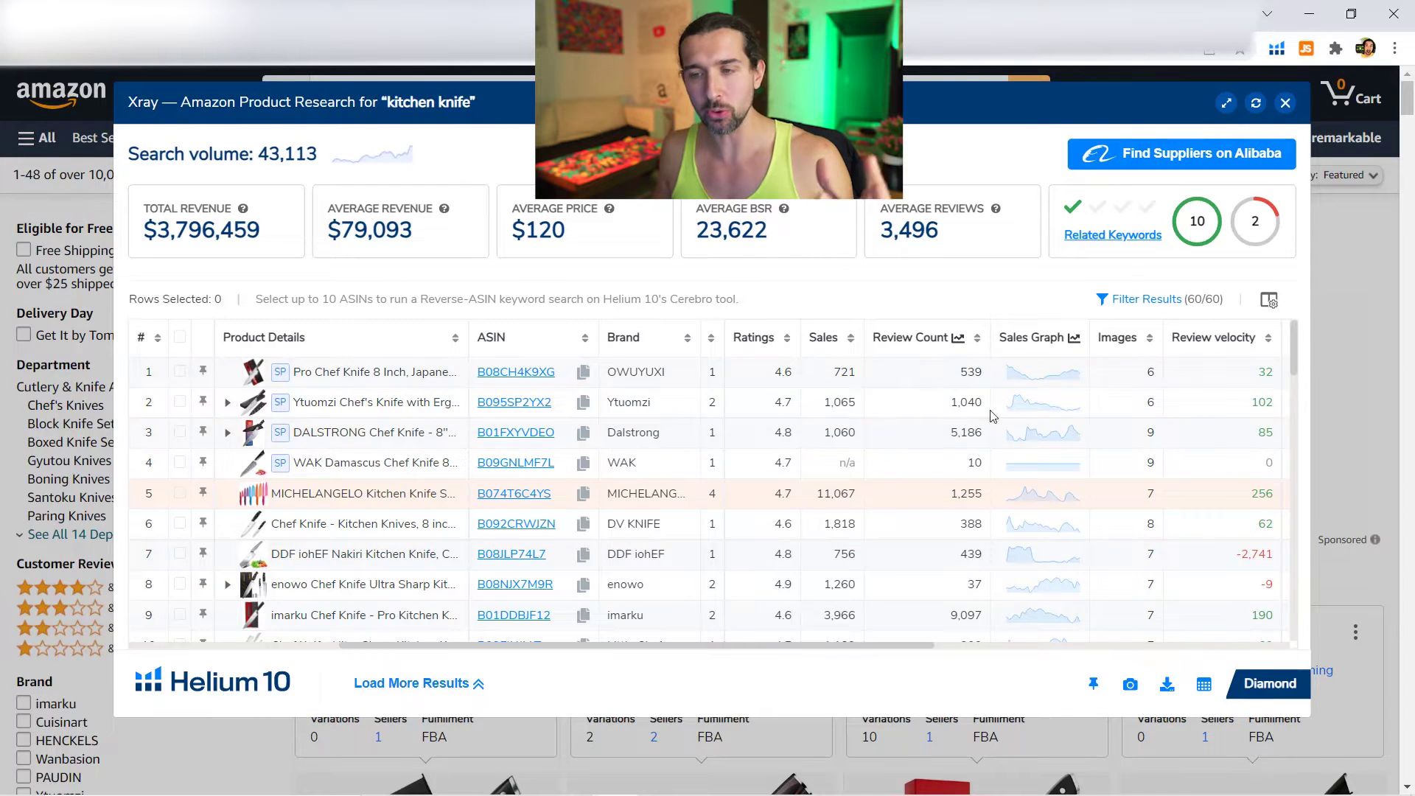
mouse_move(1216, 342)
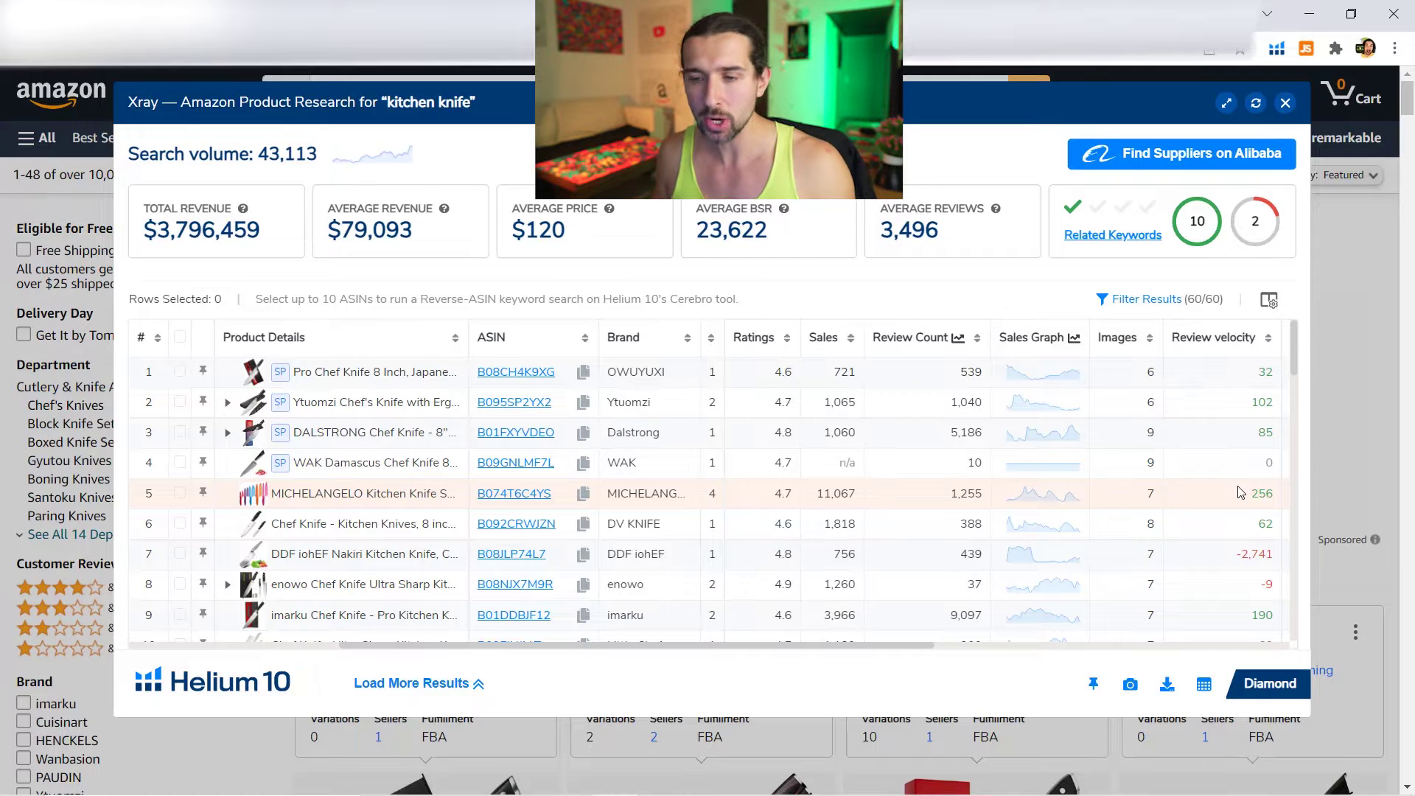
double_click(836, 493)
click(831, 499)
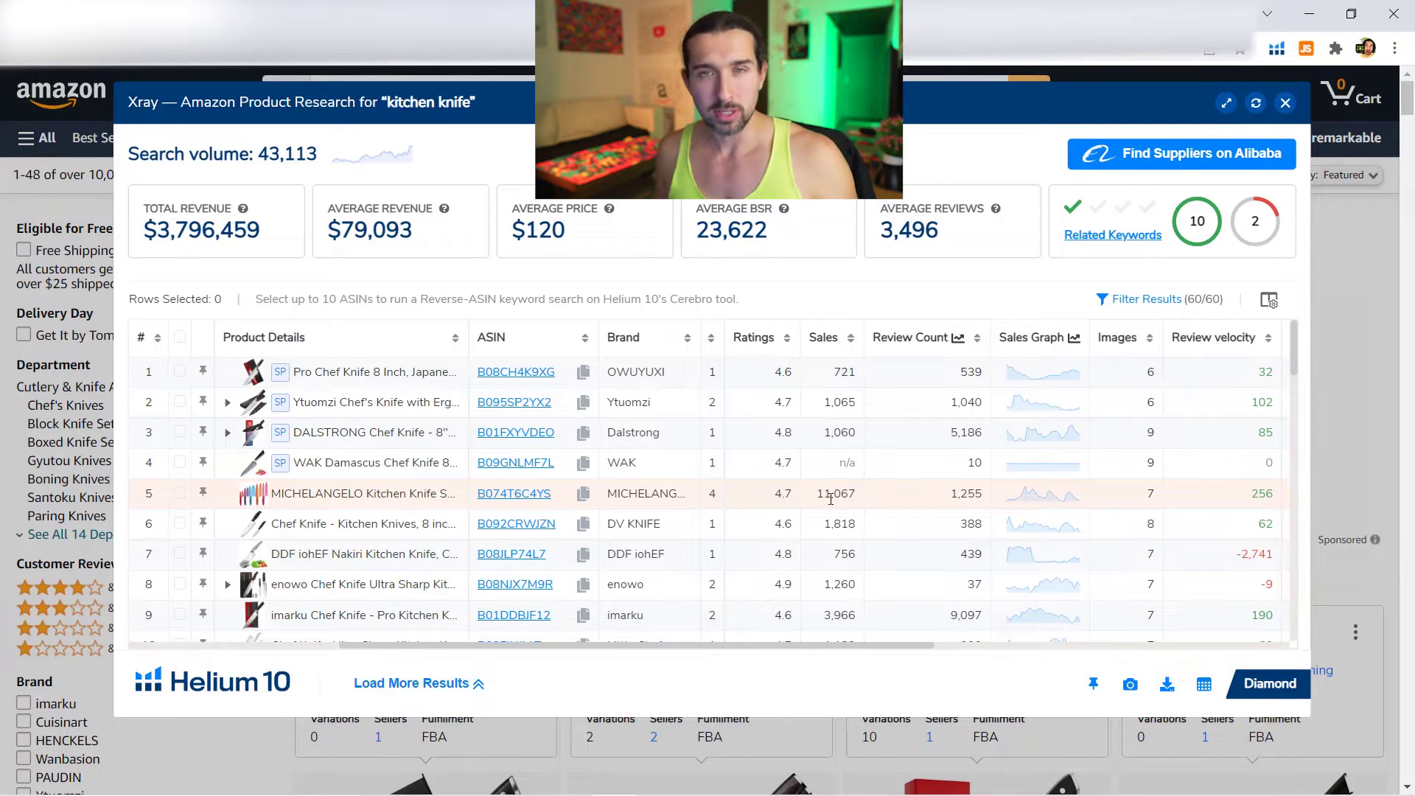
double_click(1261, 493)
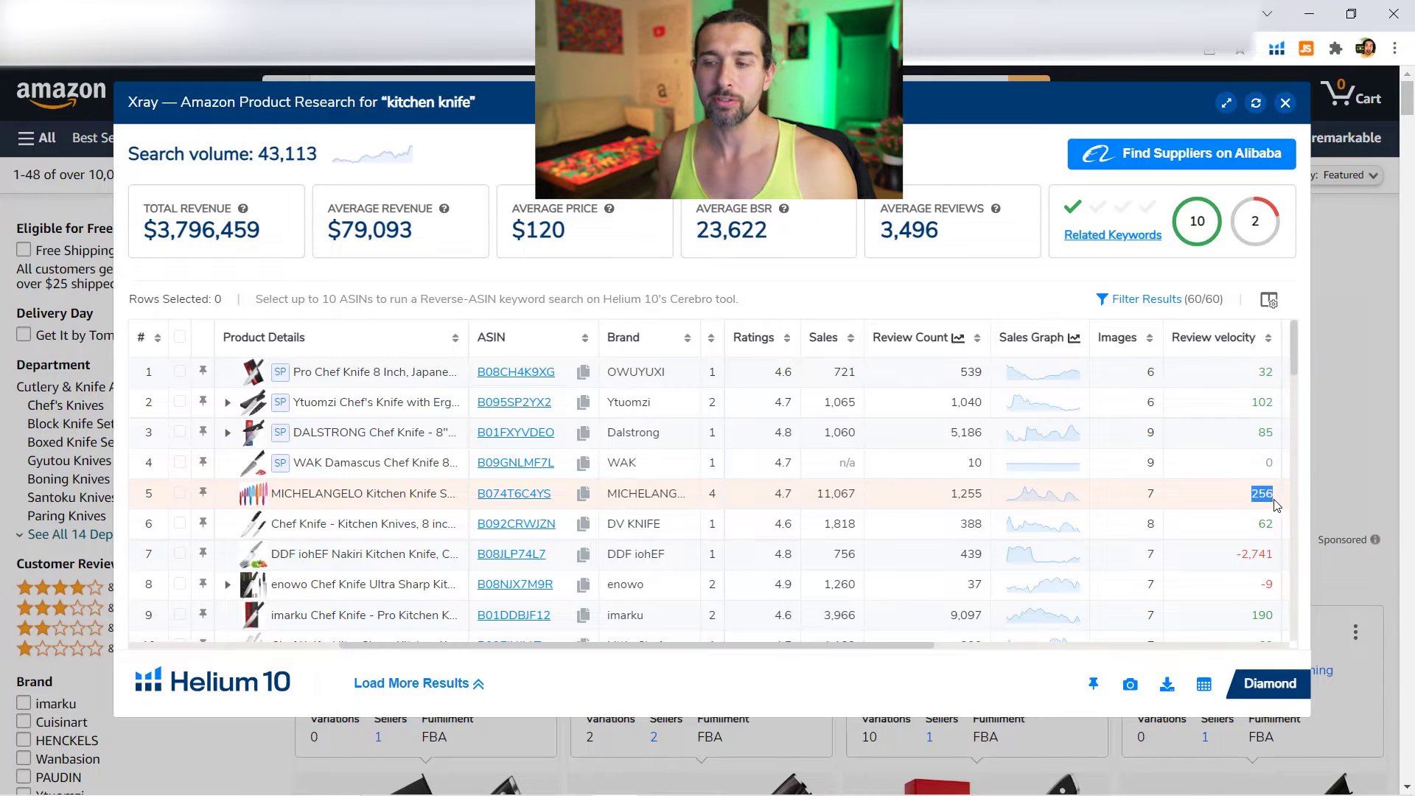
click(1264, 495)
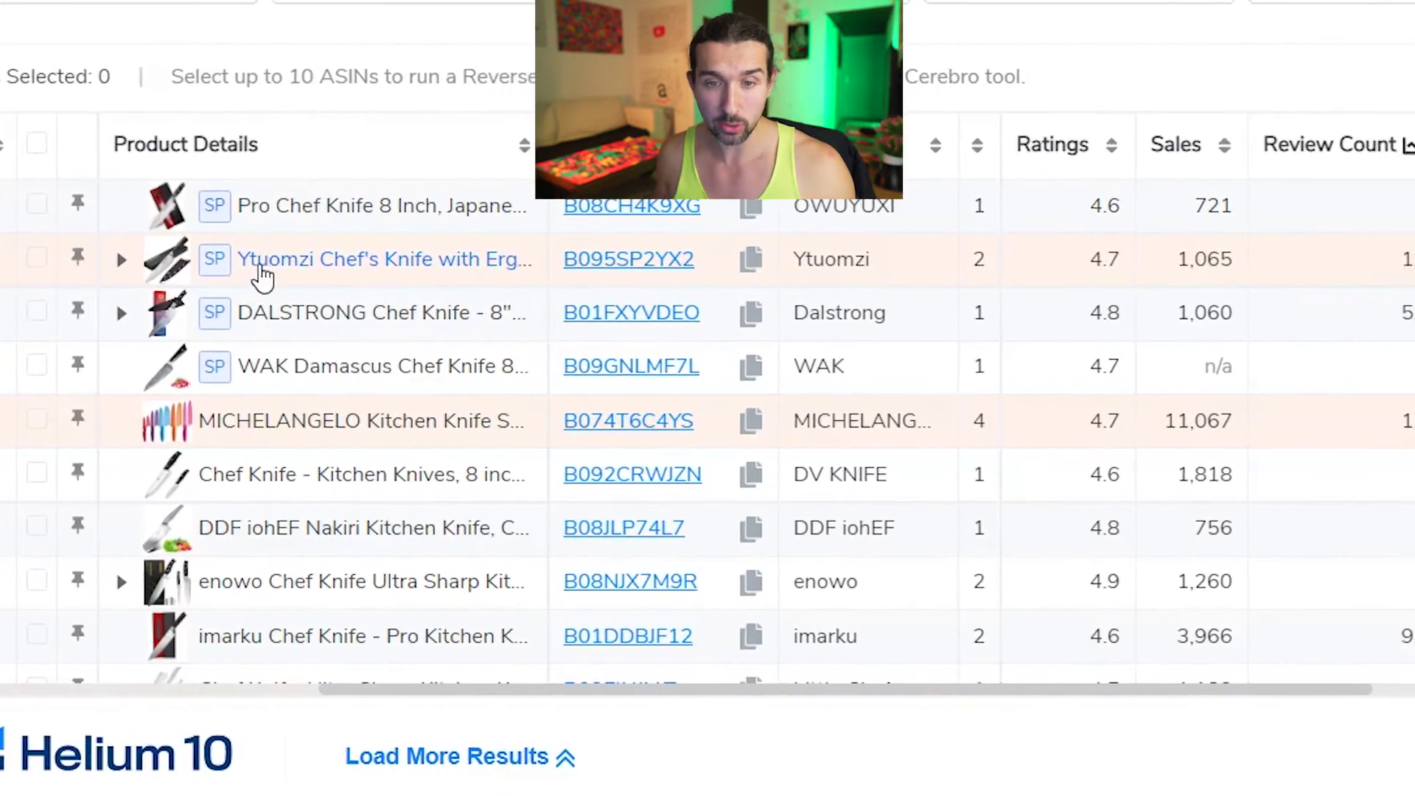
double_click(1205, 259)
click(1260, 271)
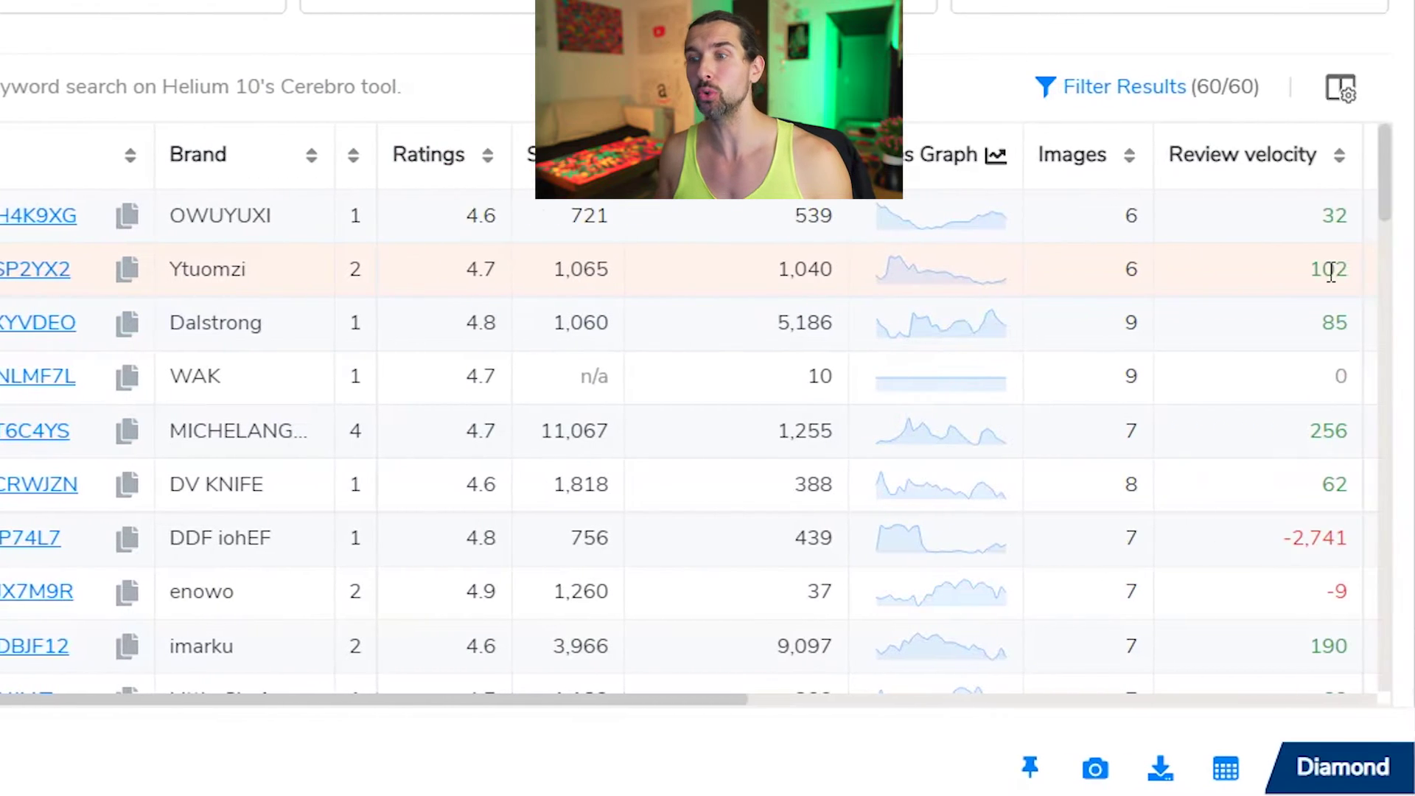
double_click(1326, 270)
click(1305, 282)
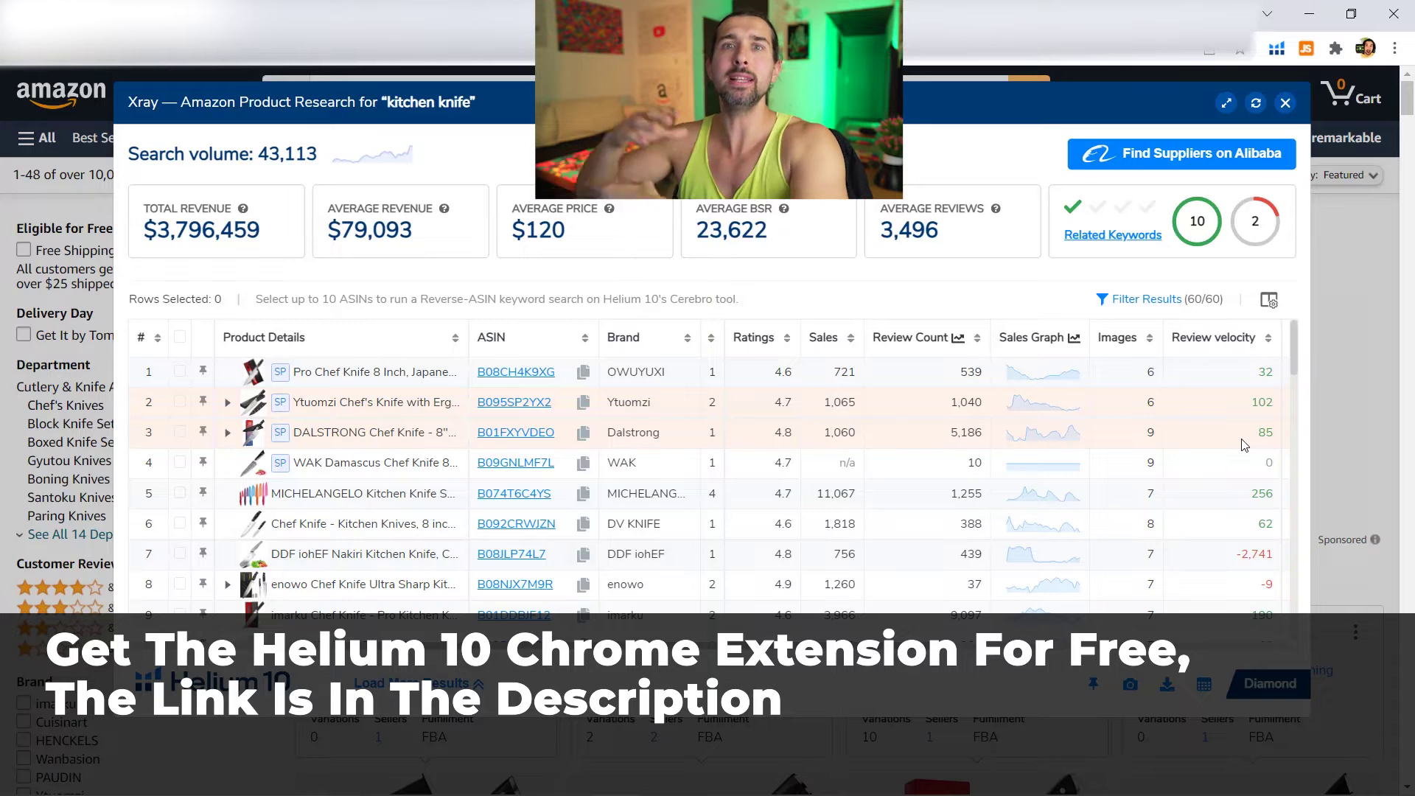
drag(1251, 401, 1268, 401)
click(1269, 405)
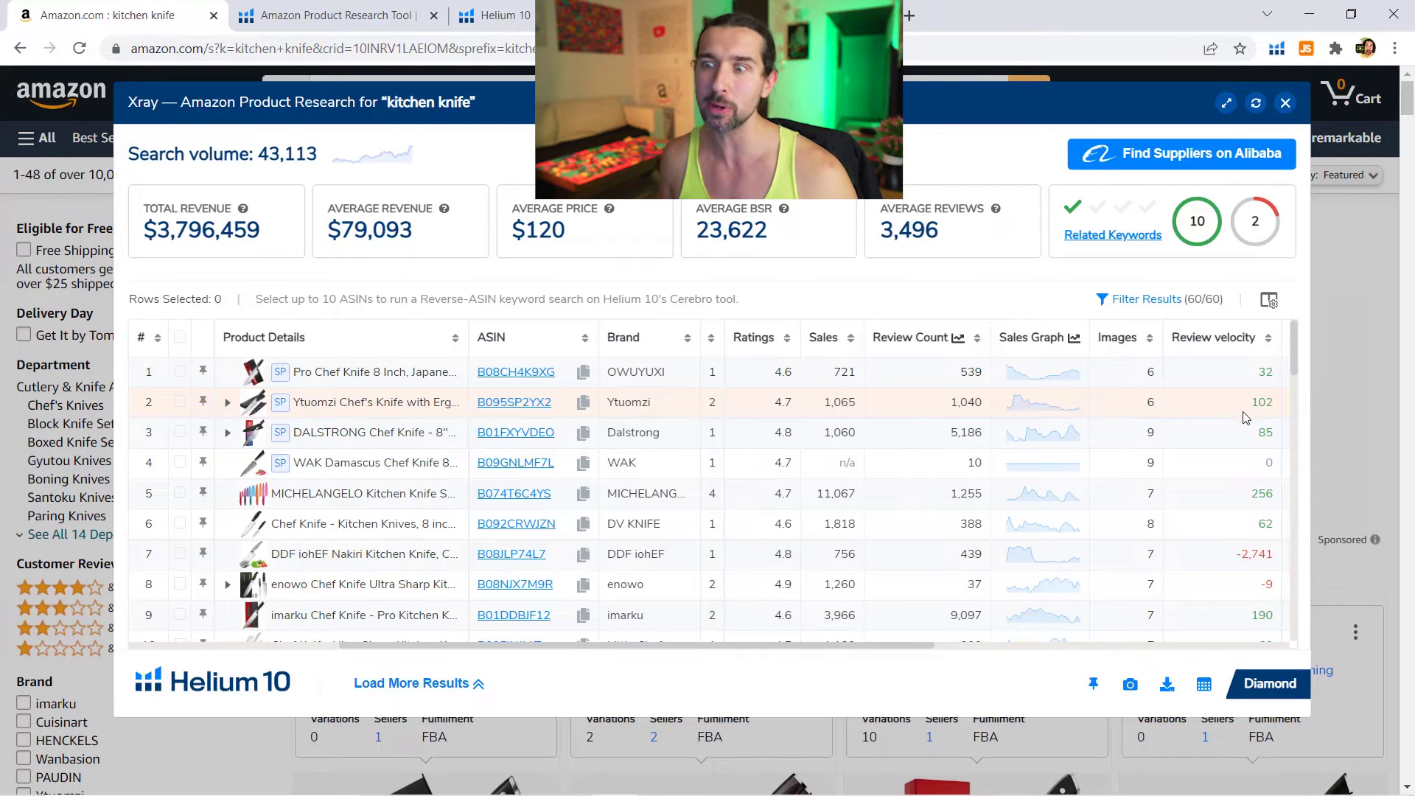
double_click(1263, 401)
click(1270, 401)
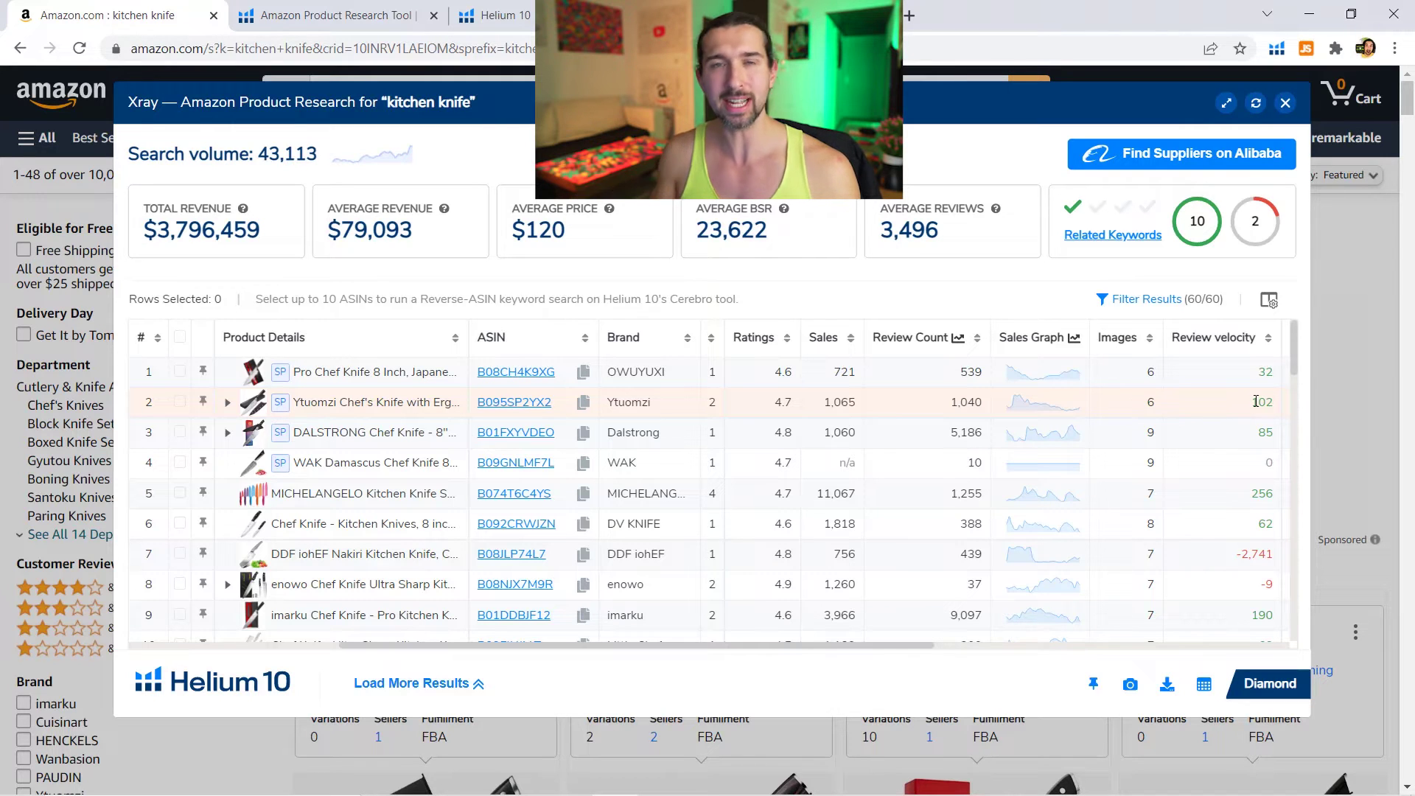
double_click(1257, 402)
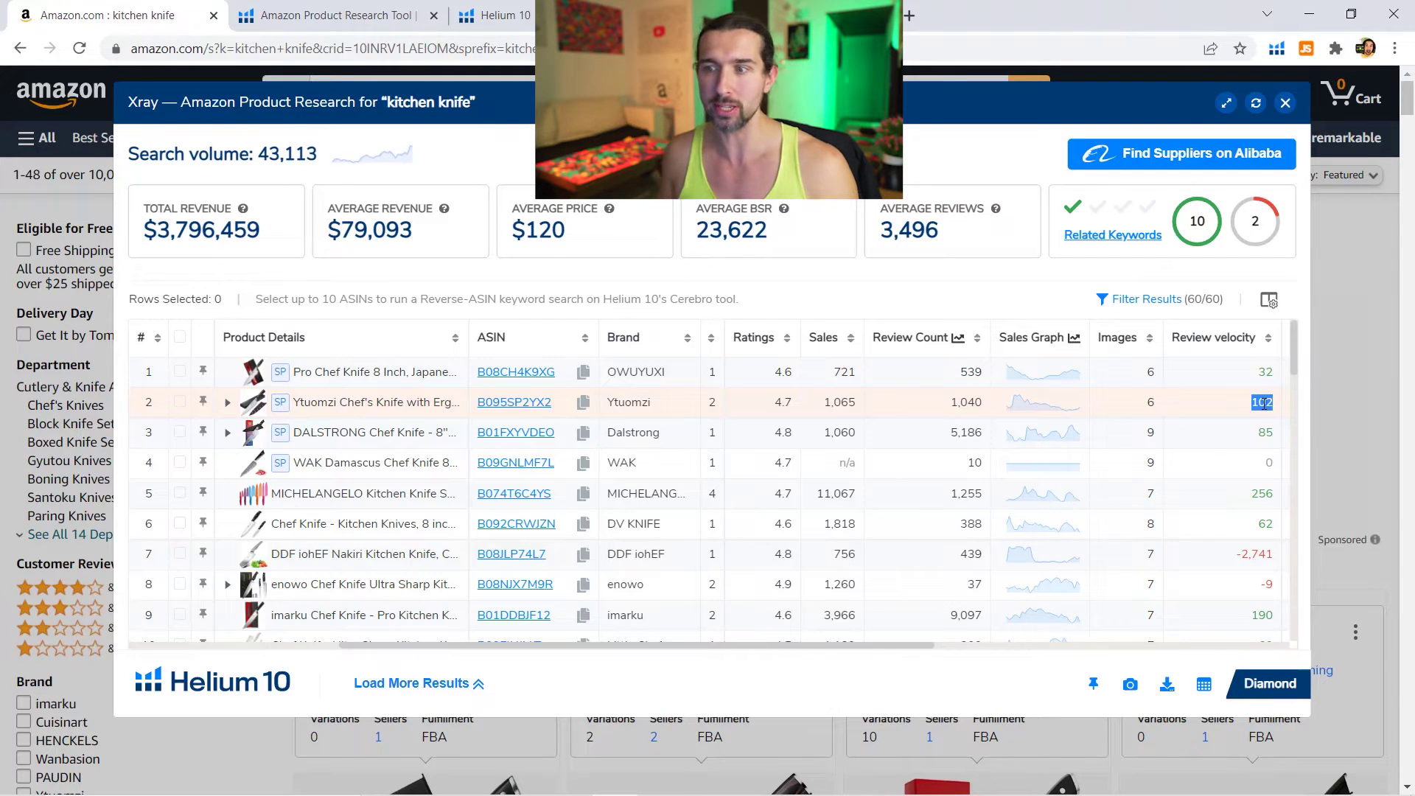
click(1256, 401)
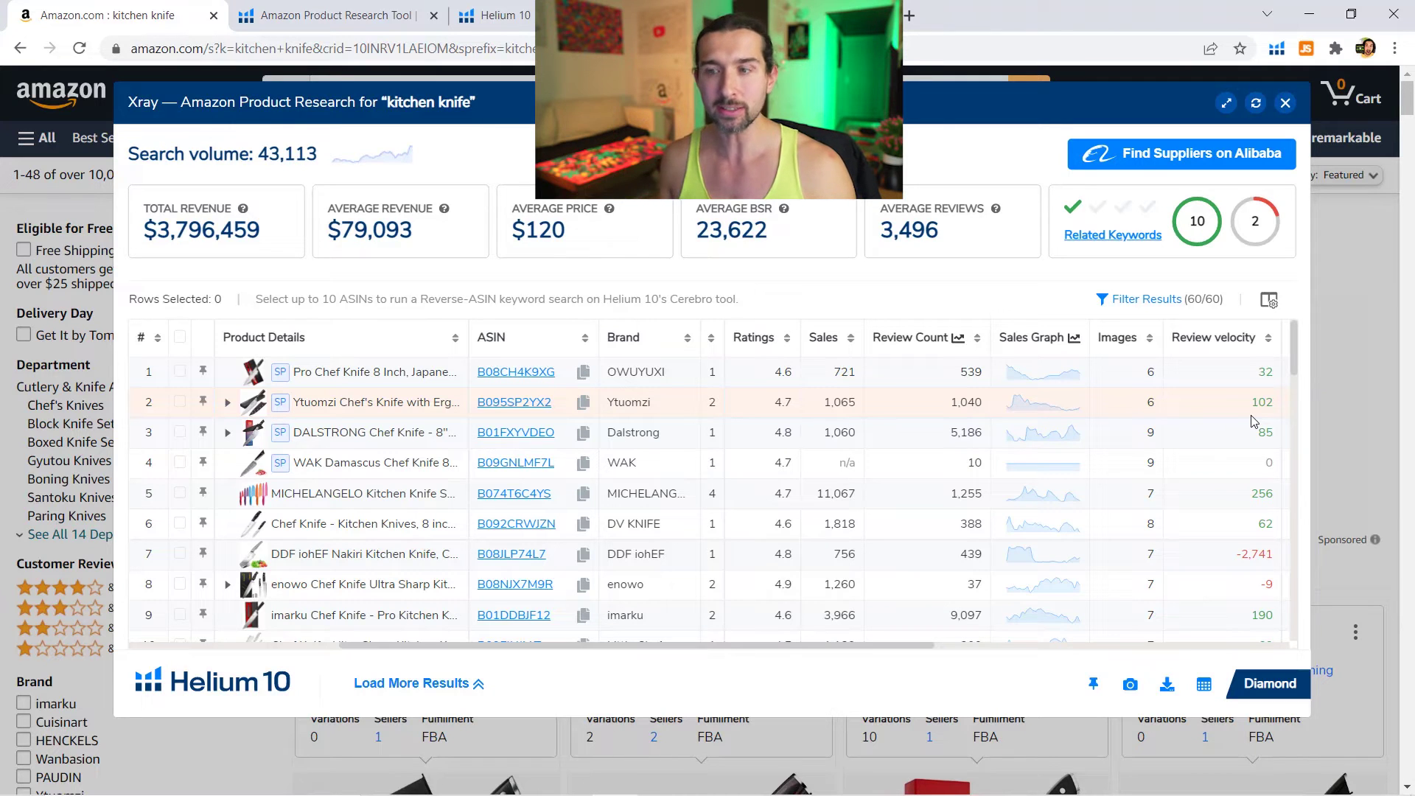
drag(1252, 416, 1297, 403)
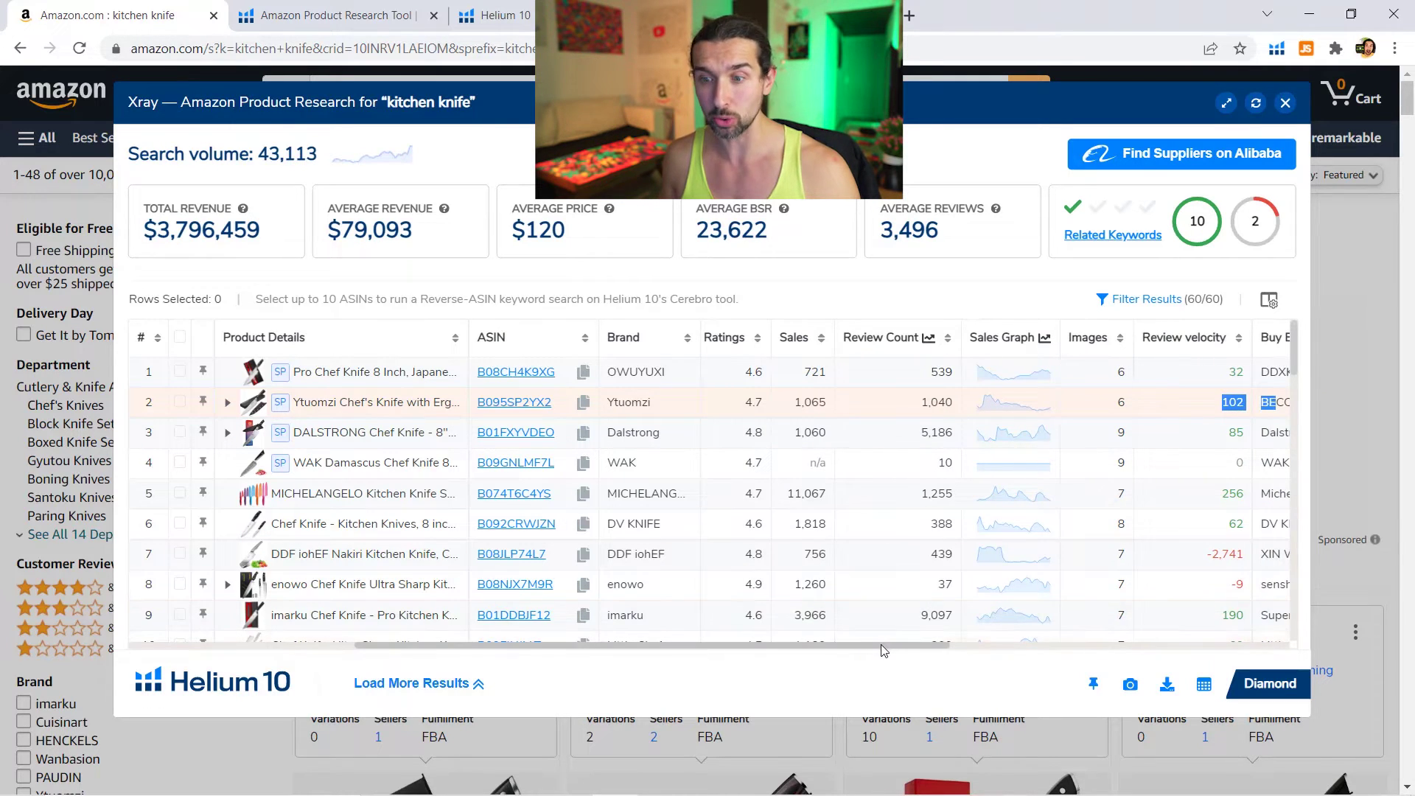
mouse_move(881, 644)
mouse_down()
mouse_move(856, 649)
mouse_move(881, 646)
mouse_up()
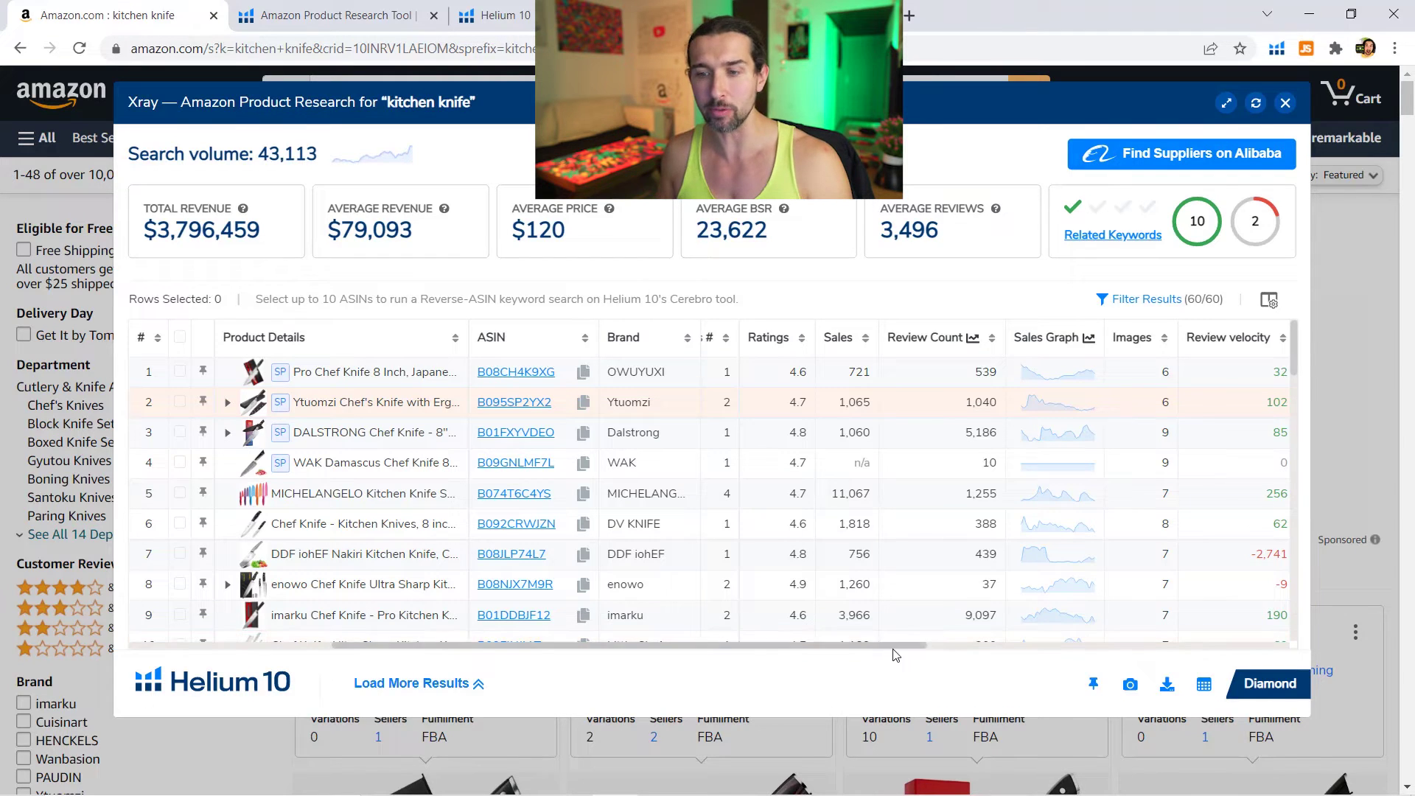
drag(901, 646, 911, 648)
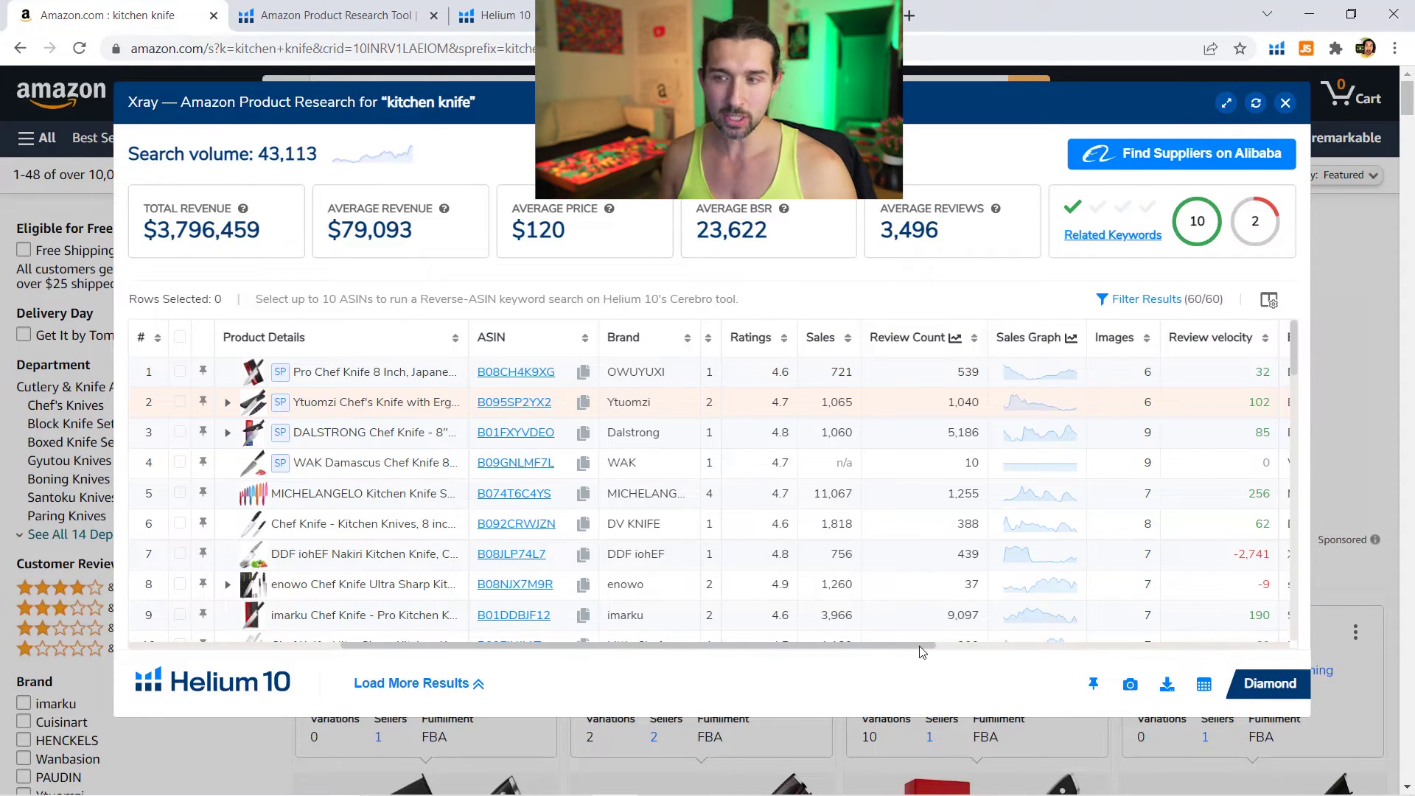
drag(919, 652, 918, 651)
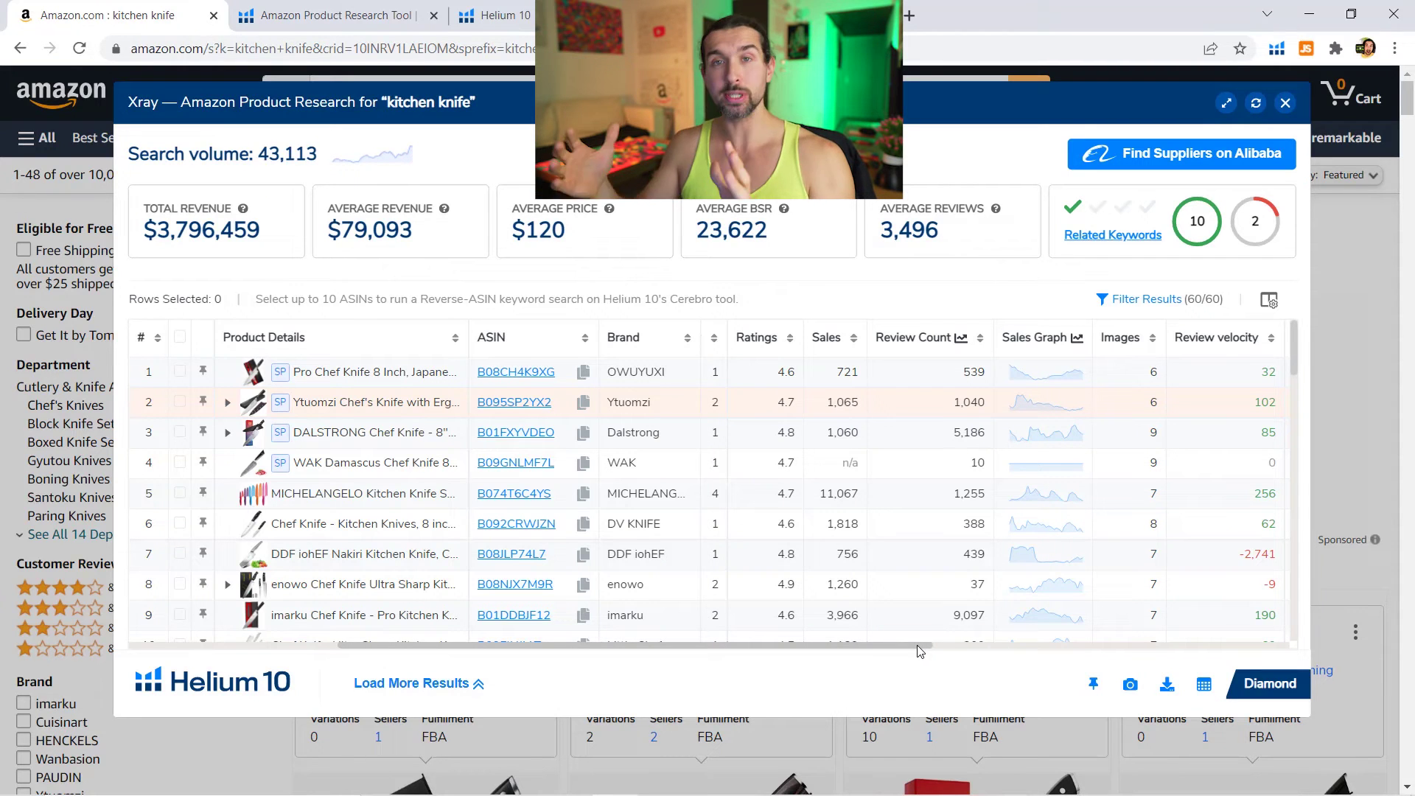